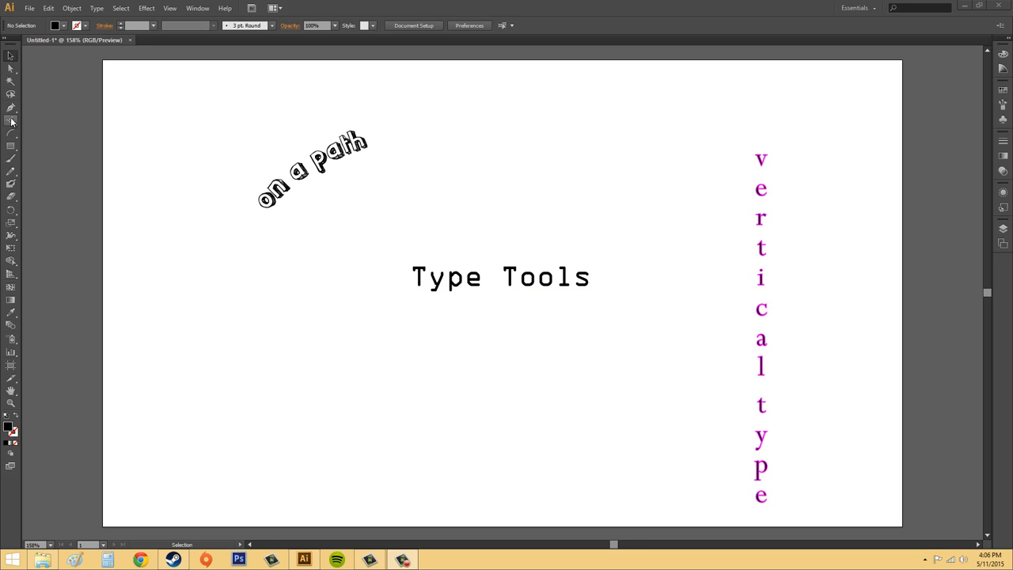
Show the flyout of six type tools, including horizontal, area, path and vertical variants.
{"action": "left_click", "coordinate": [12, 123]}
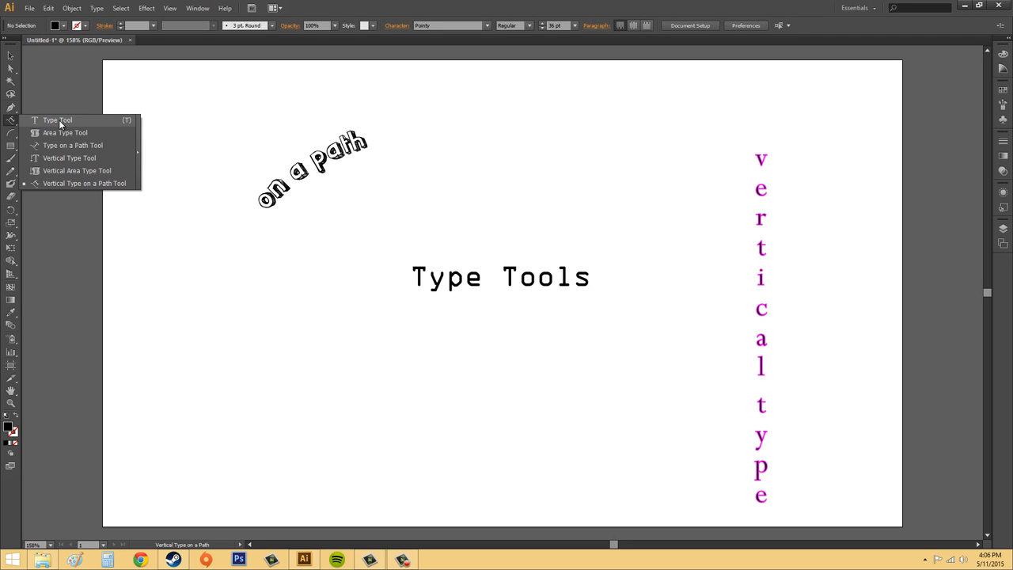
Place a horizontal line reading 'this is type' at the lower left and select its text.
{"action": "left_click", "coordinate": [119, 122]}
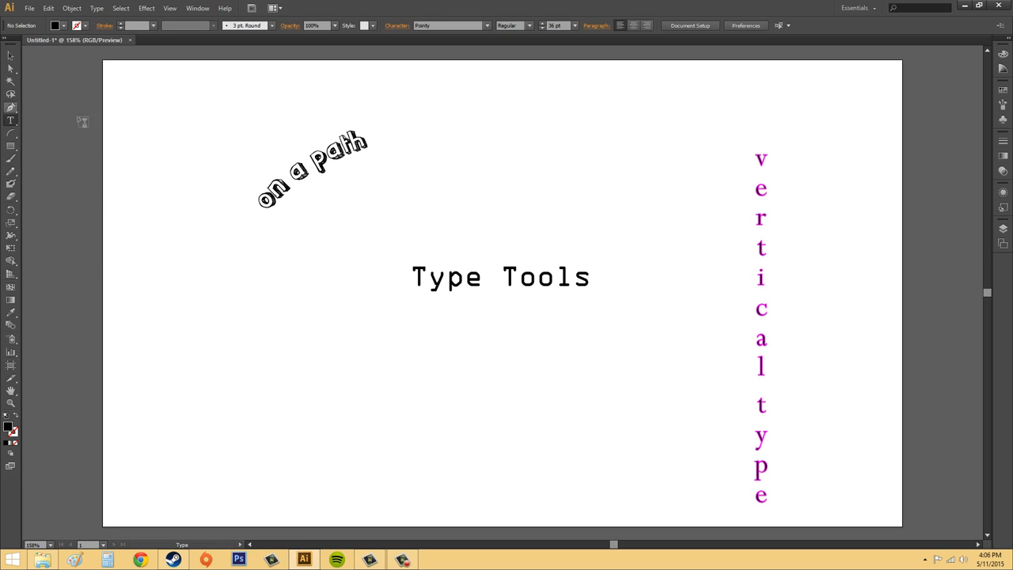
{"action": "left_click", "coordinate": [235, 443]}
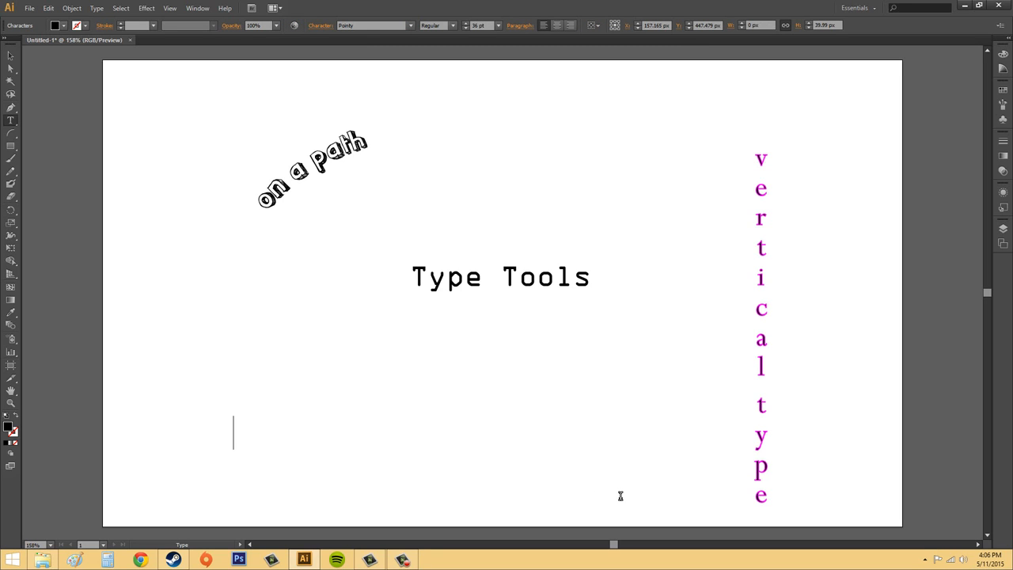
{"action": "type", "text": "this is type"}
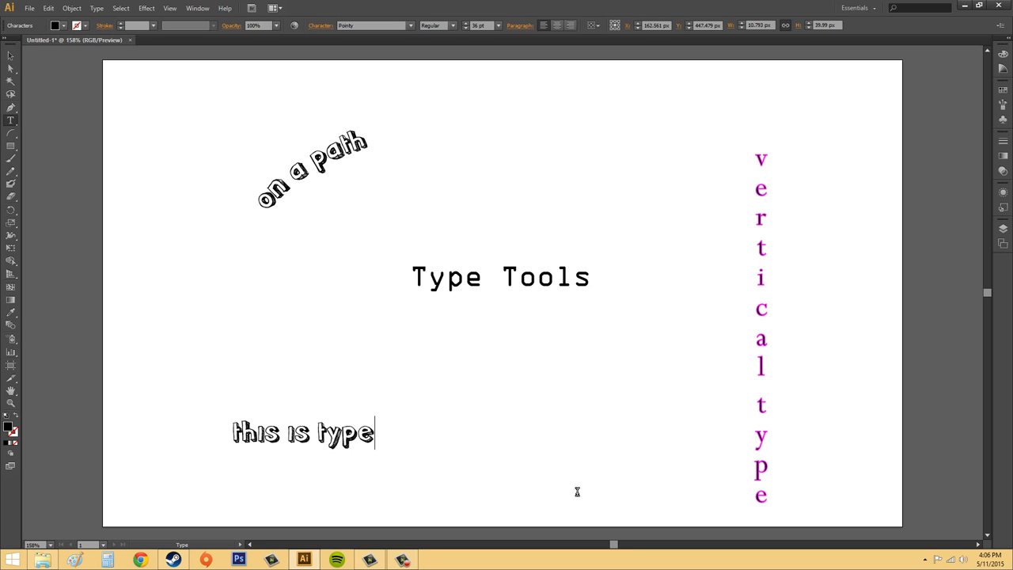
{"action": "left_click_drag", "start_coordinate": [371, 433], "coordinate": [230, 432]}
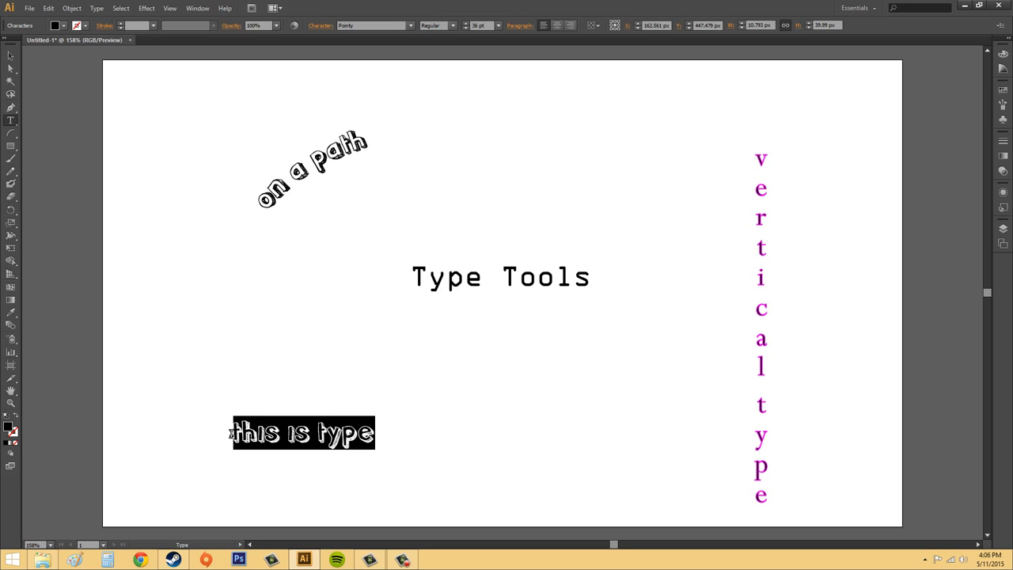
{"action": "left_click", "coordinate": [375, 433]}
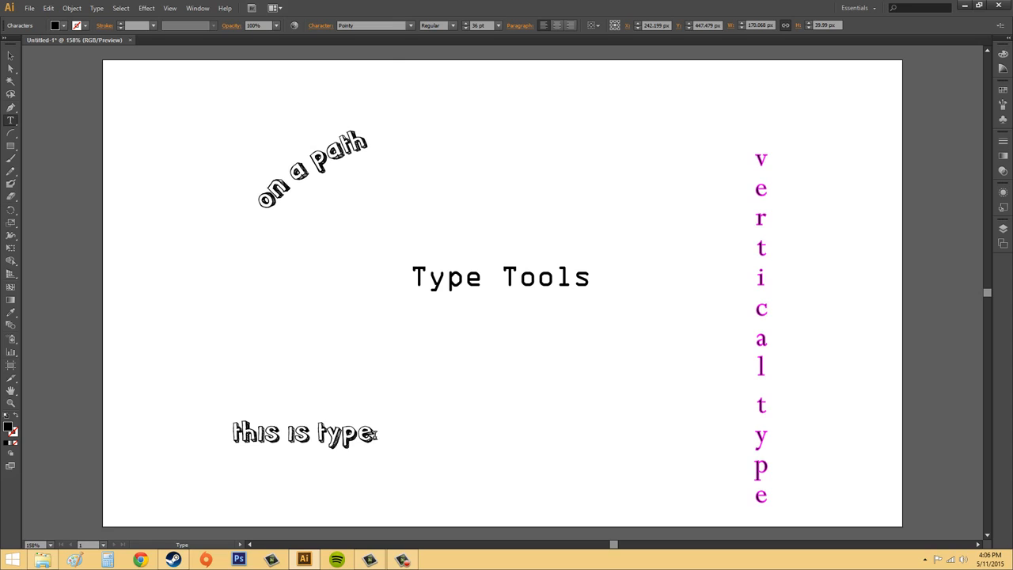
{"action": "left_click_drag", "start_coordinate": [375, 432], "coordinate": [214, 429]}
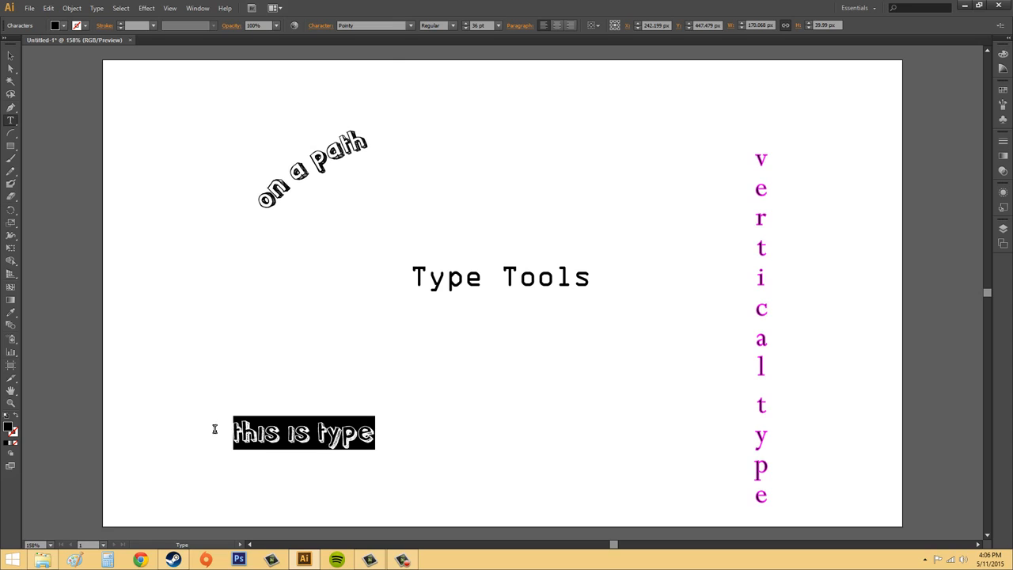
Set the 'this is type' text to Rockwell, Bold style, at 48 pt.
{"action": "left_click", "coordinate": [412, 27]}
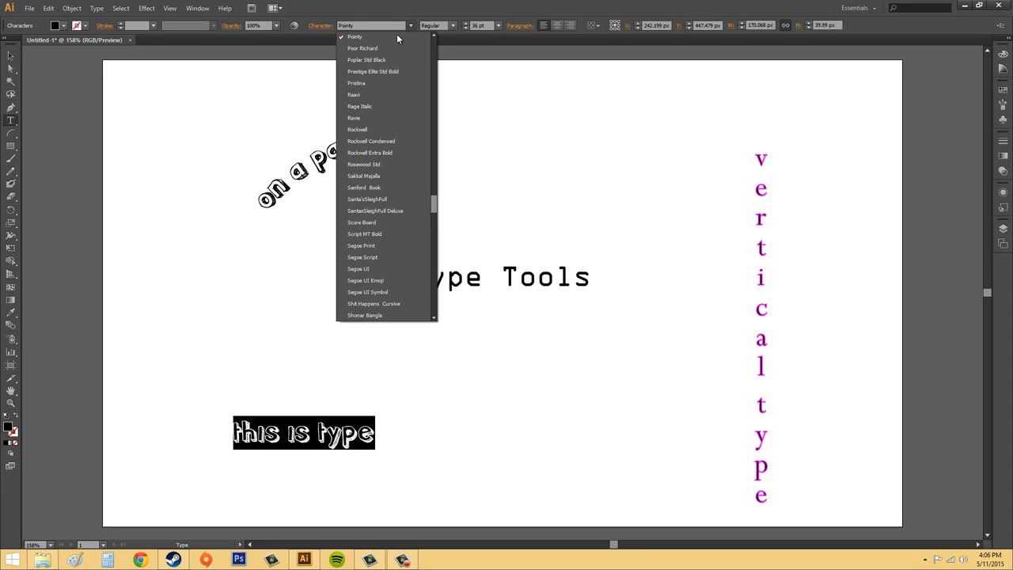
{"action": "left_click", "coordinate": [372, 129]}
{"action": "left_click", "coordinate": [11, 56]}
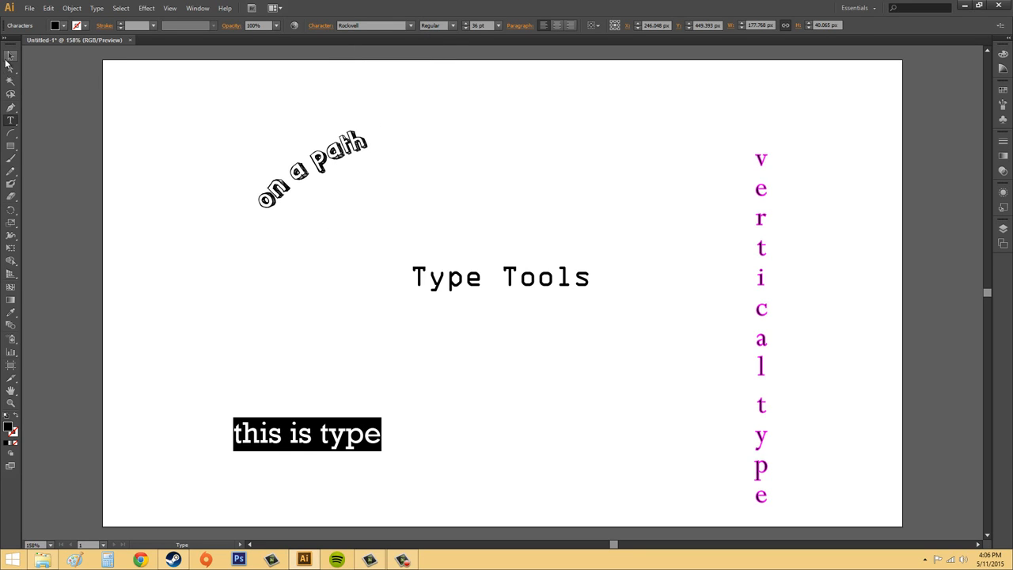
{"action": "left_click", "coordinate": [451, 410]}
{"action": "left_click", "coordinate": [332, 431]}
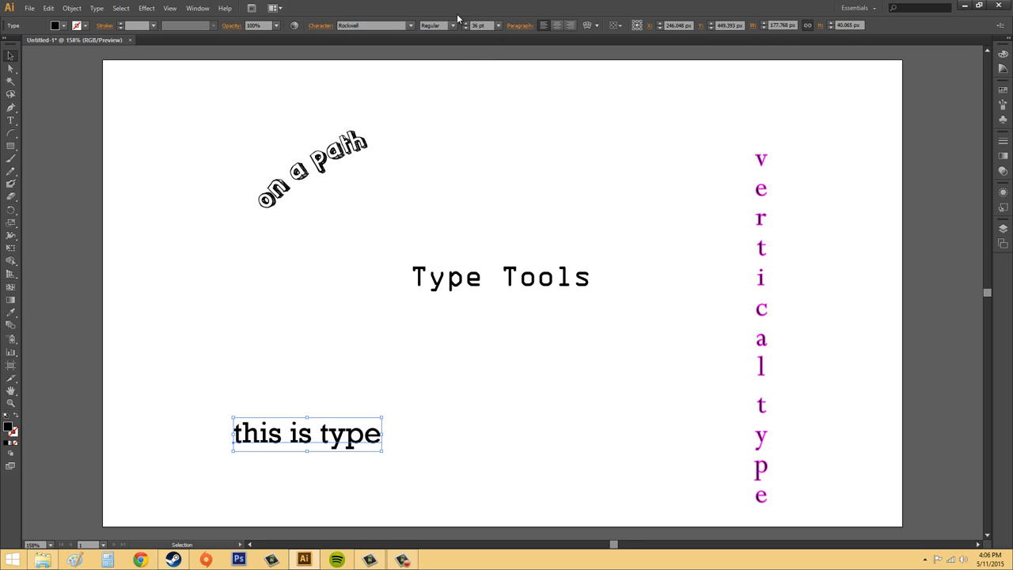
{"action": "left_click", "coordinate": [499, 26]}
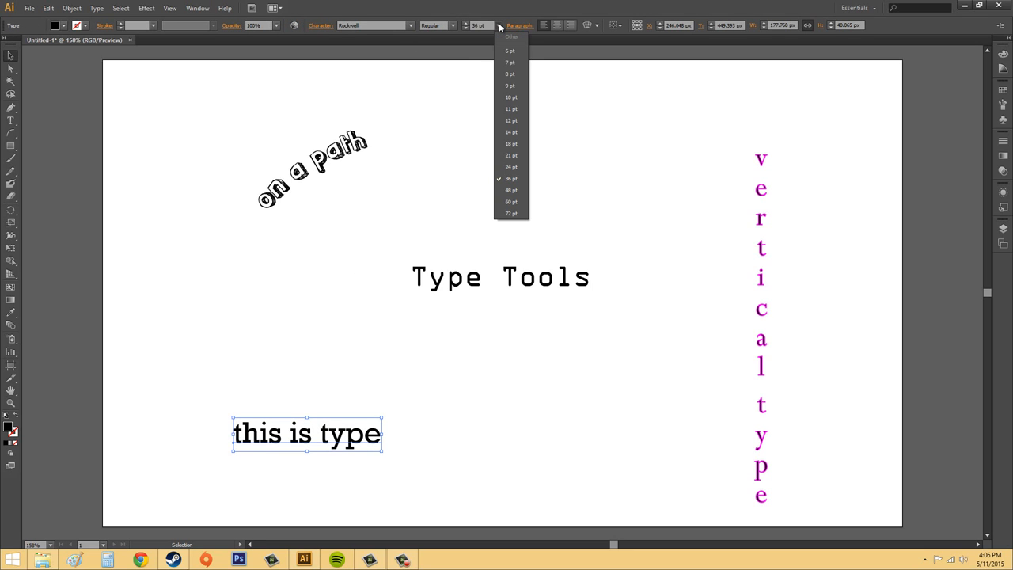
{"action": "left_click", "coordinate": [498, 26]}
{"action": "left_click", "coordinate": [452, 26]}
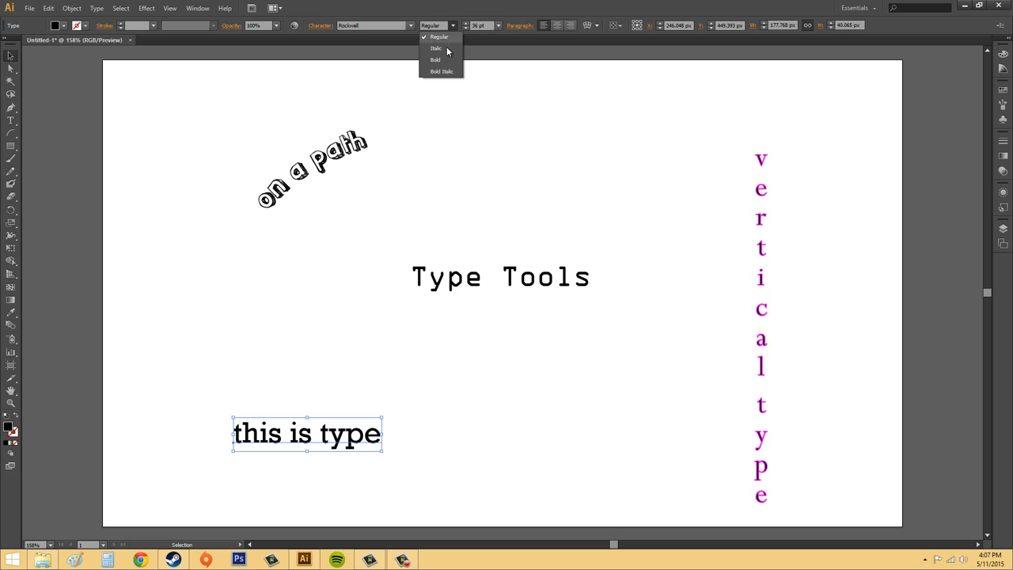
{"action": "left_click", "coordinate": [437, 60]}
{"action": "left_click", "coordinate": [498, 25]}
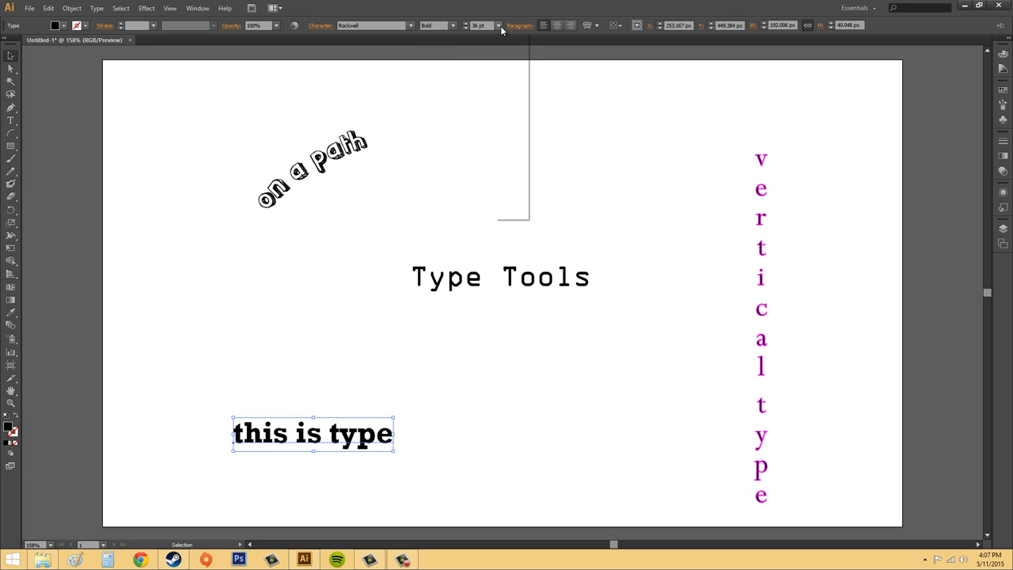
{"action": "left_click", "coordinate": [509, 187]}
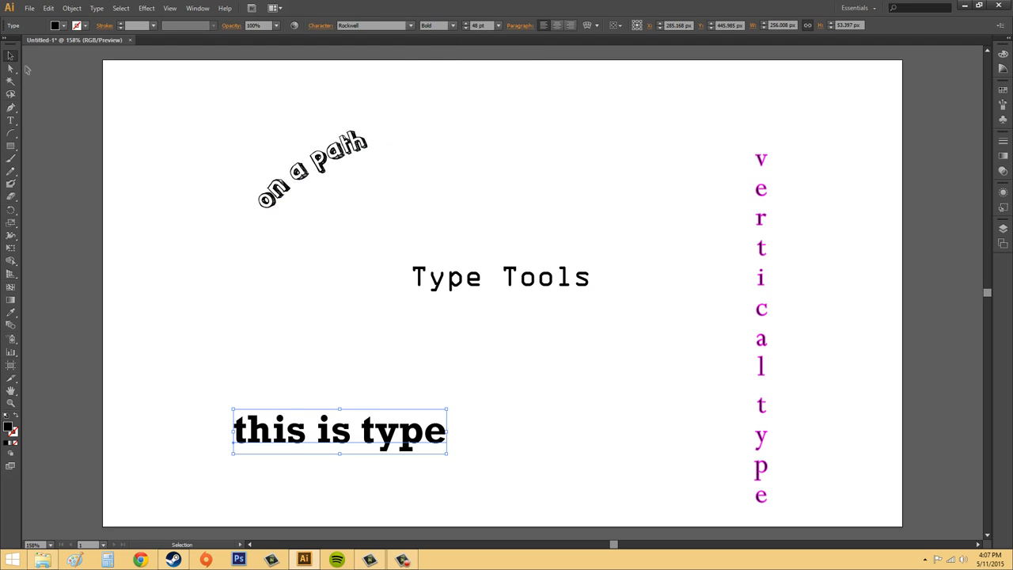
{"action": "left_click", "coordinate": [167, 100]}
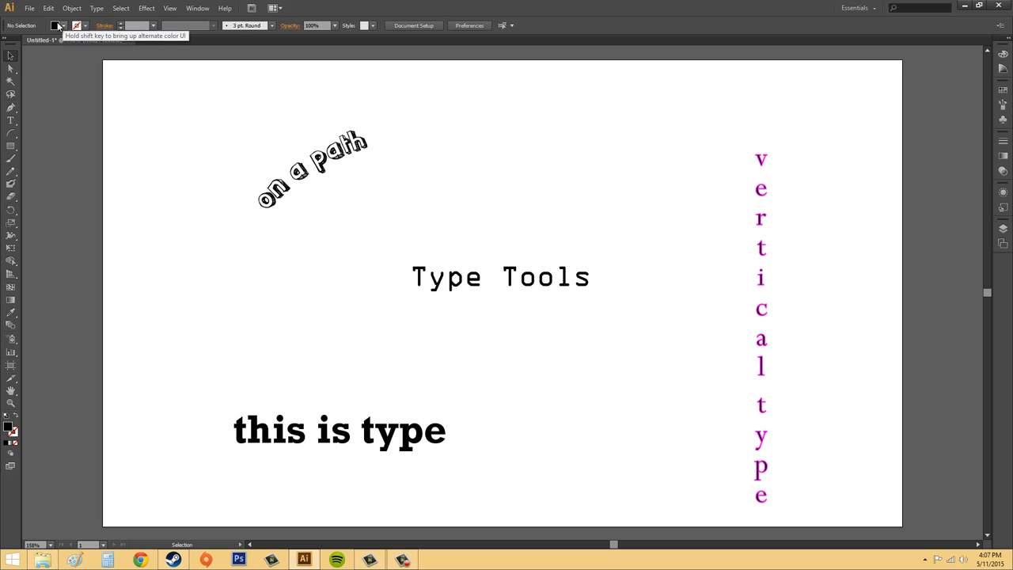
Fill the 'this is type' text with a dark green swatch.
{"action": "left_click", "coordinate": [338, 423]}
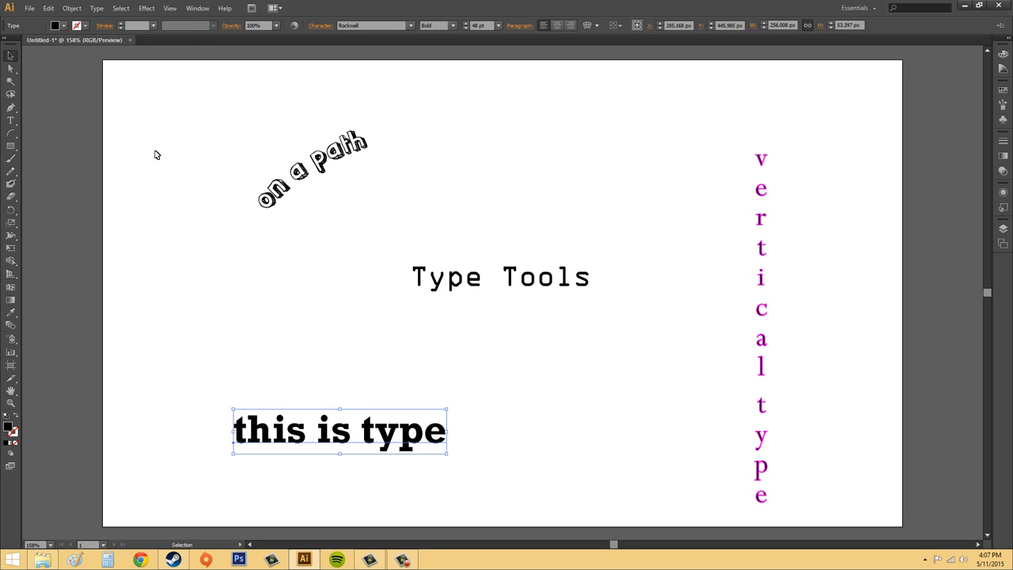
{"action": "left_click", "coordinate": [63, 26]}
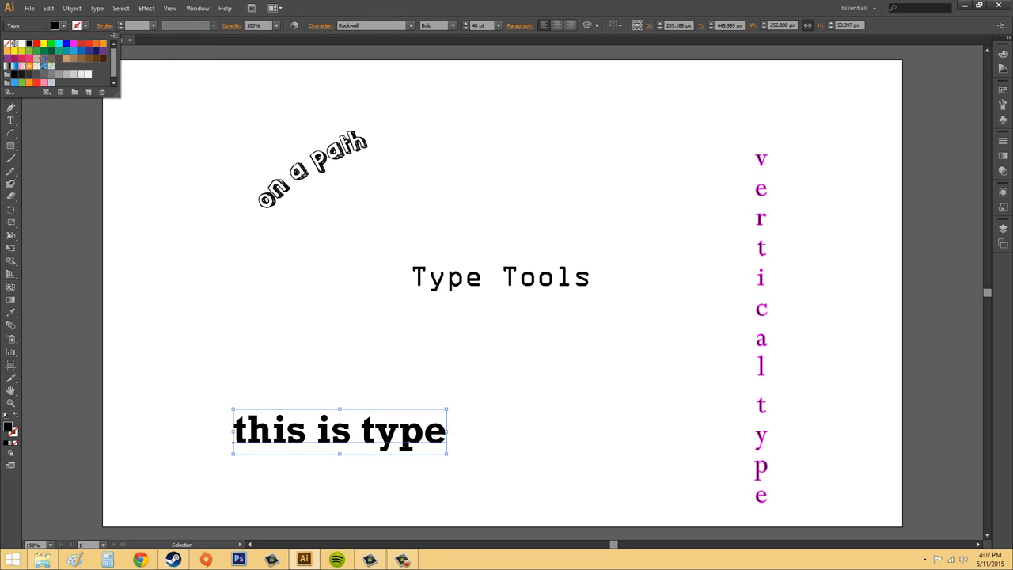
{"action": "left_click", "coordinate": [51, 51]}
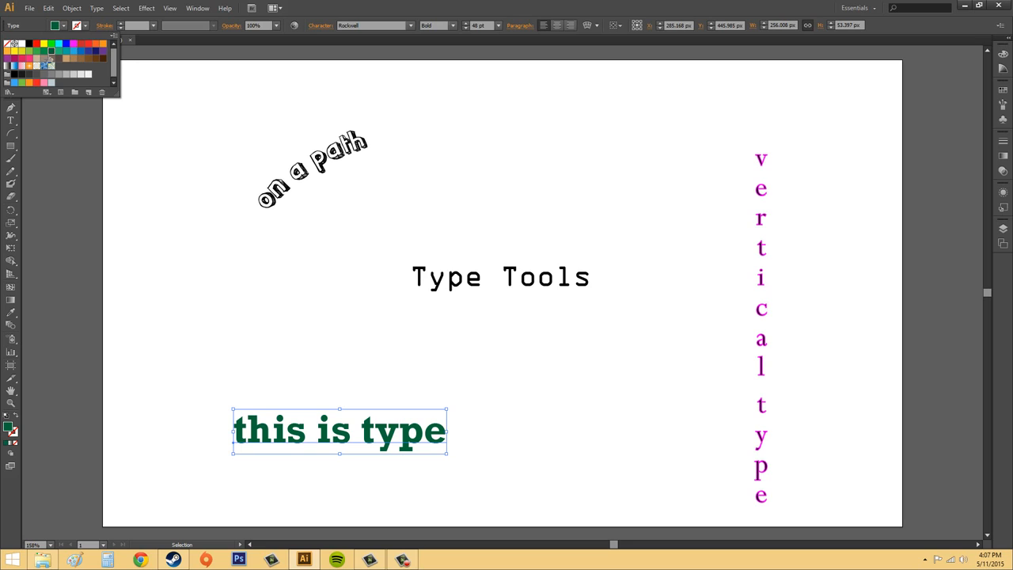
{"action": "left_click", "coordinate": [65, 27]}
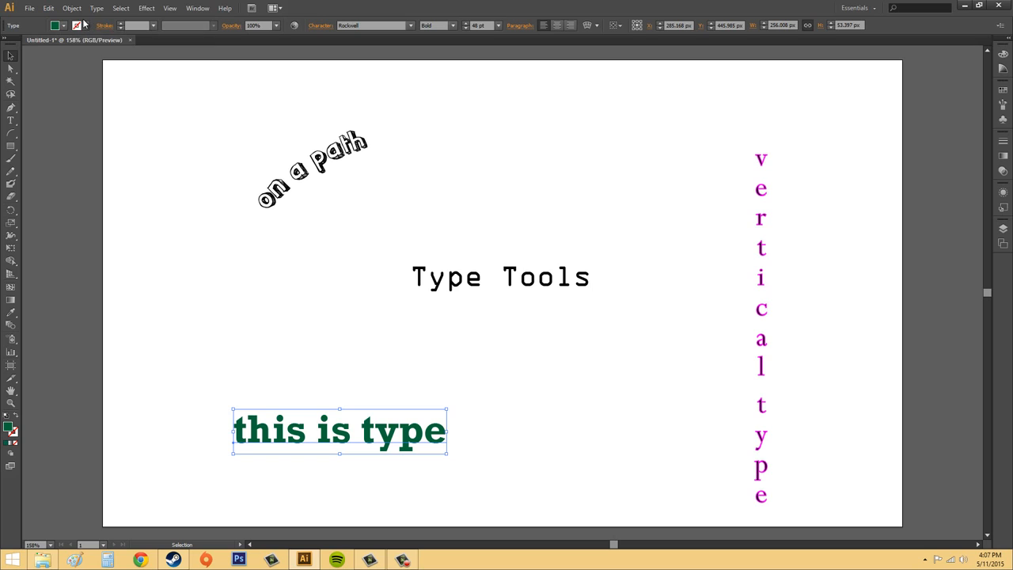
{"action": "left_click", "coordinate": [757, 307]}
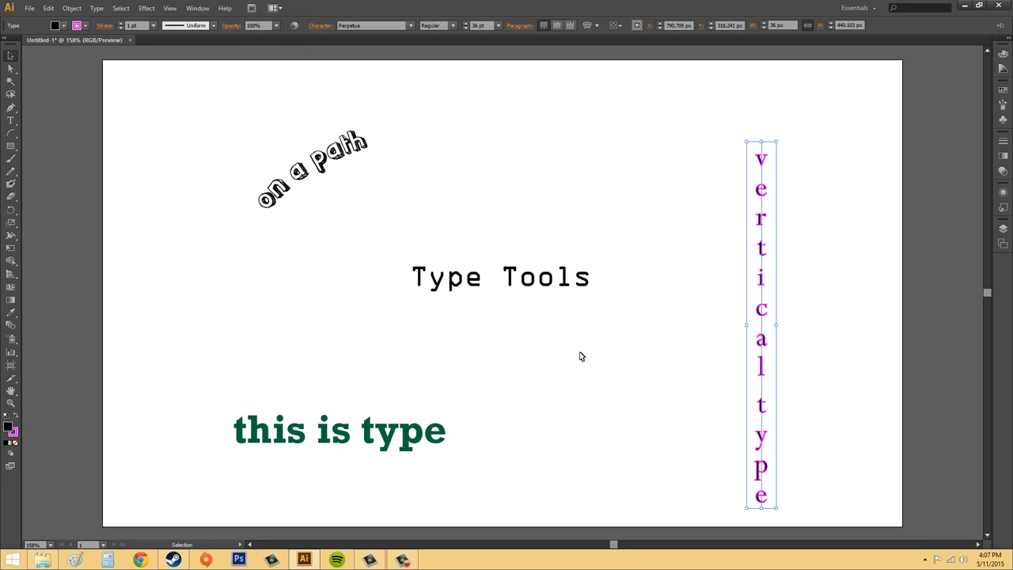
Nudge the magenta vertical type column slightly higher on the artboard.
{"action": "left_click", "coordinate": [669, 260]}
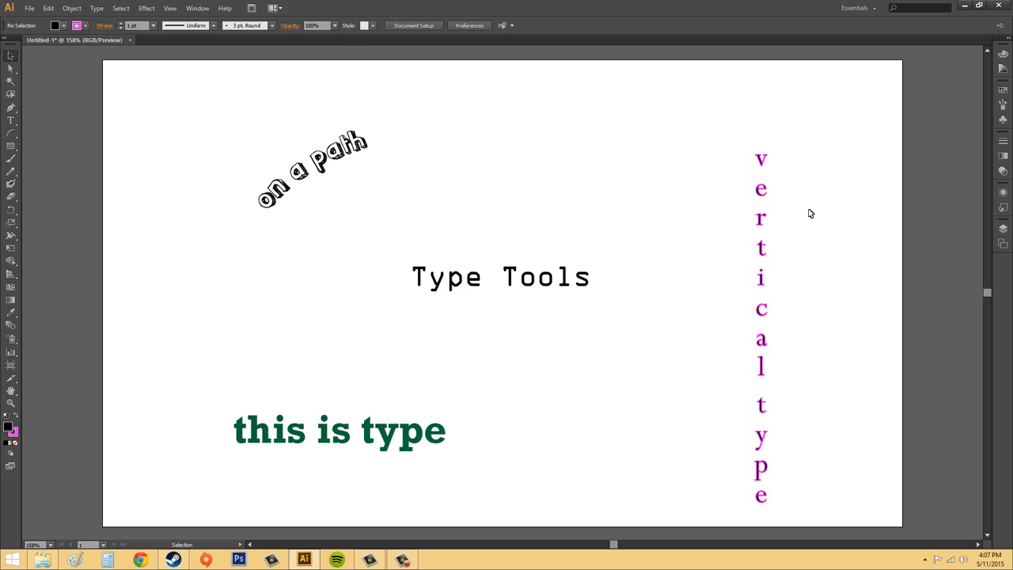
{"action": "left_click", "coordinate": [760, 296]}
{"action": "left_click_drag", "start_coordinate": [760, 296], "coordinate": [756, 261]}
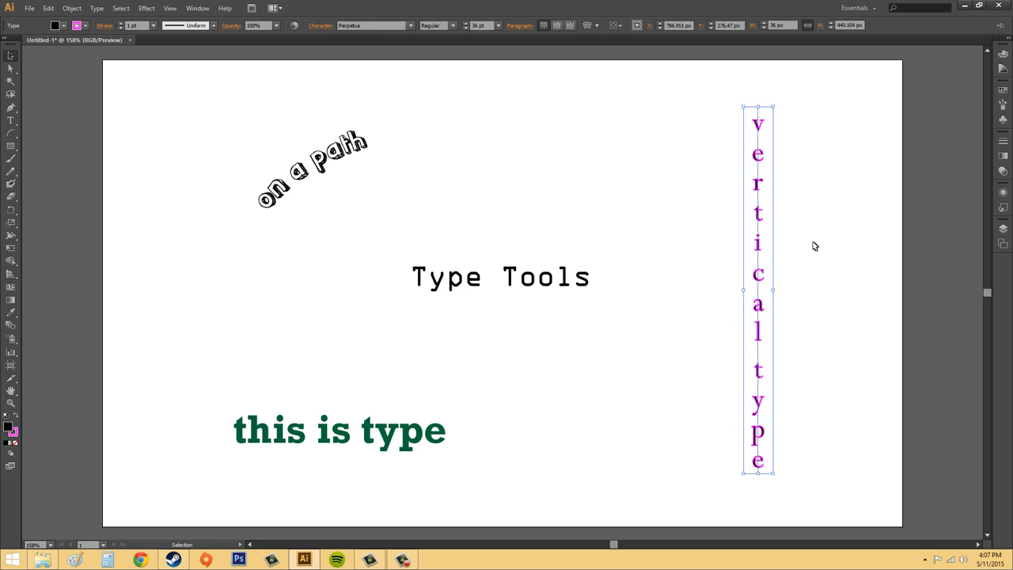
{"action": "left_click", "coordinate": [827, 241]}
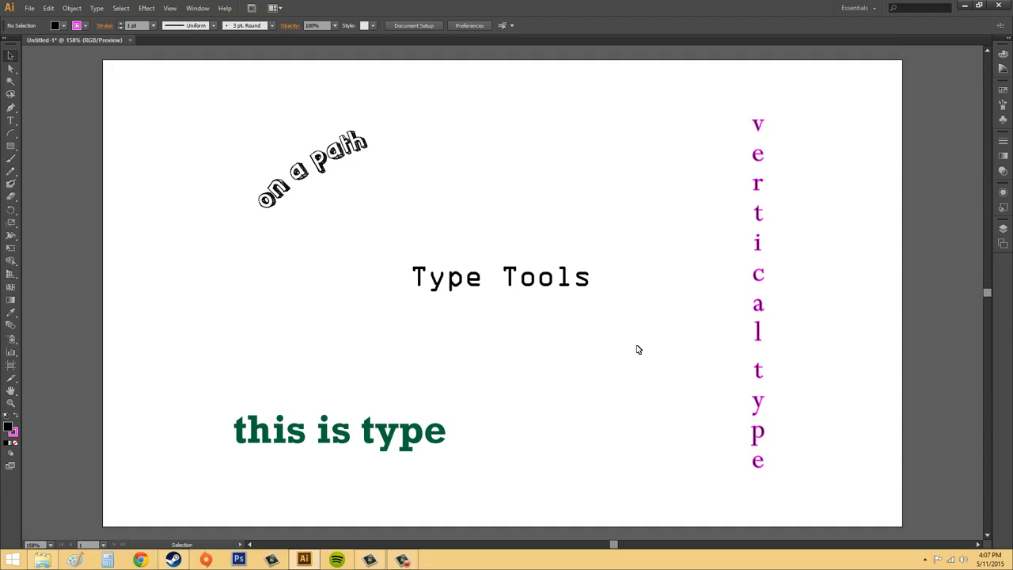
{"action": "left_click", "coordinate": [8, 124]}
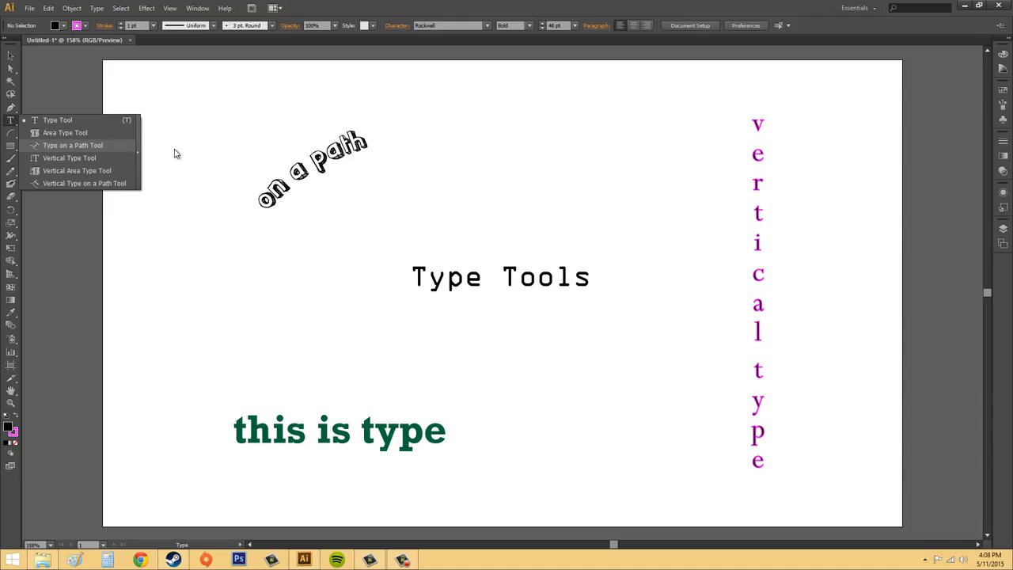
Make the Vertical Type Tool active, after briefly picking Vertical Type on a Path.
{"action": "left_click", "coordinate": [108, 181]}
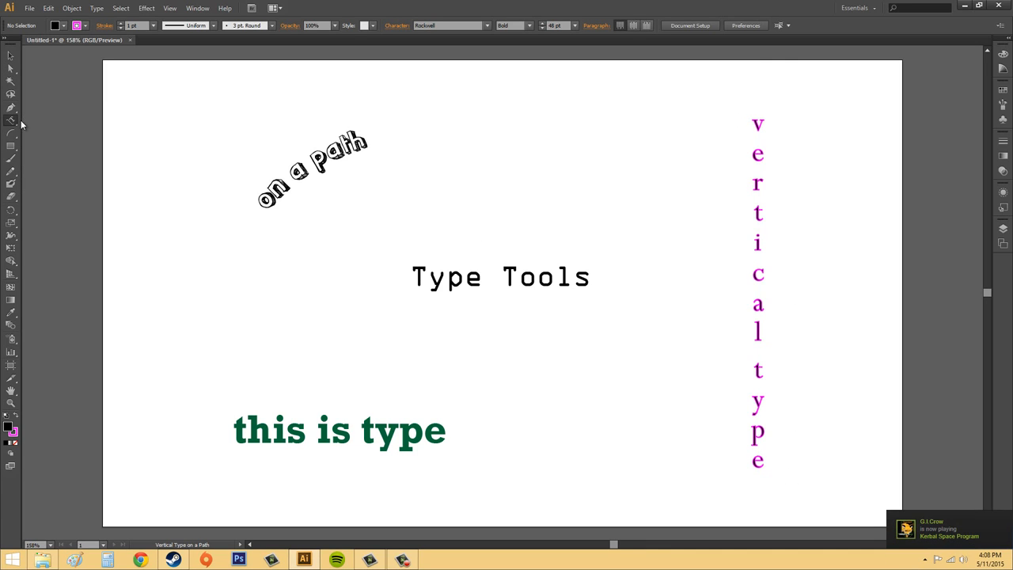
{"action": "left_click", "coordinate": [9, 123]}
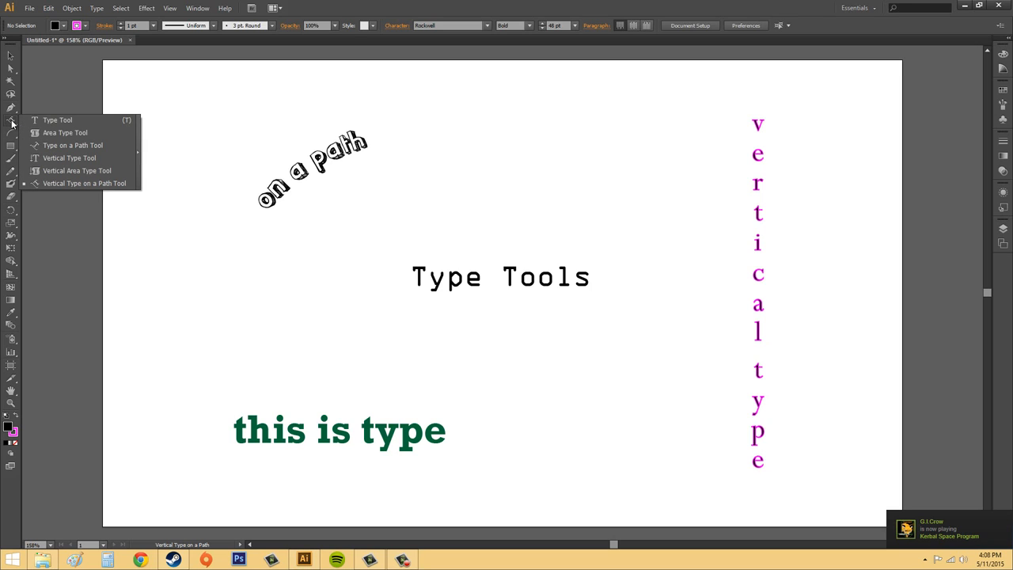
{"action": "left_click", "coordinate": [73, 160]}
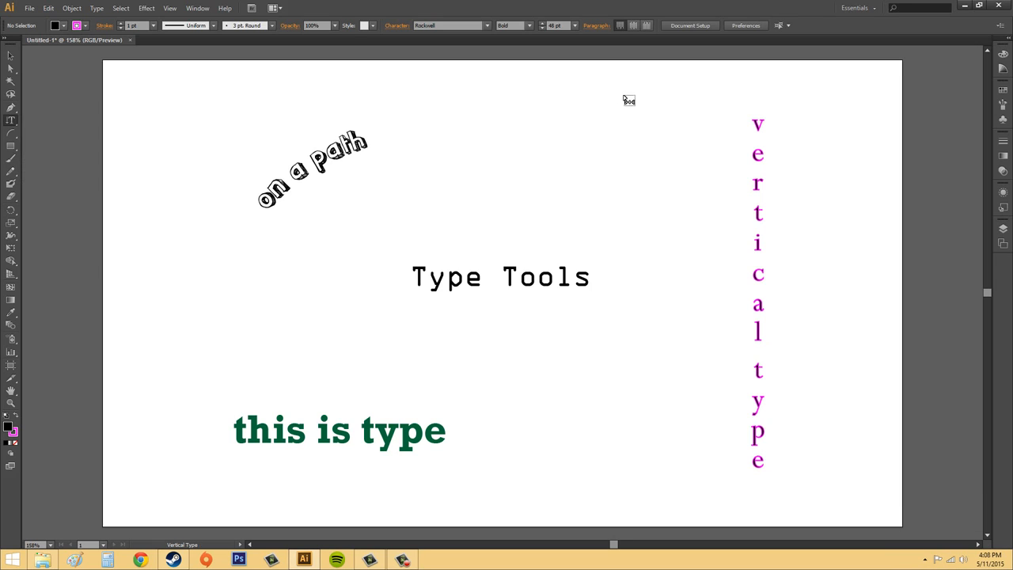
Add a vertical text column reading 'thenewboston' beside the purple vertical type.
{"action": "left_click", "coordinate": [682, 123]}
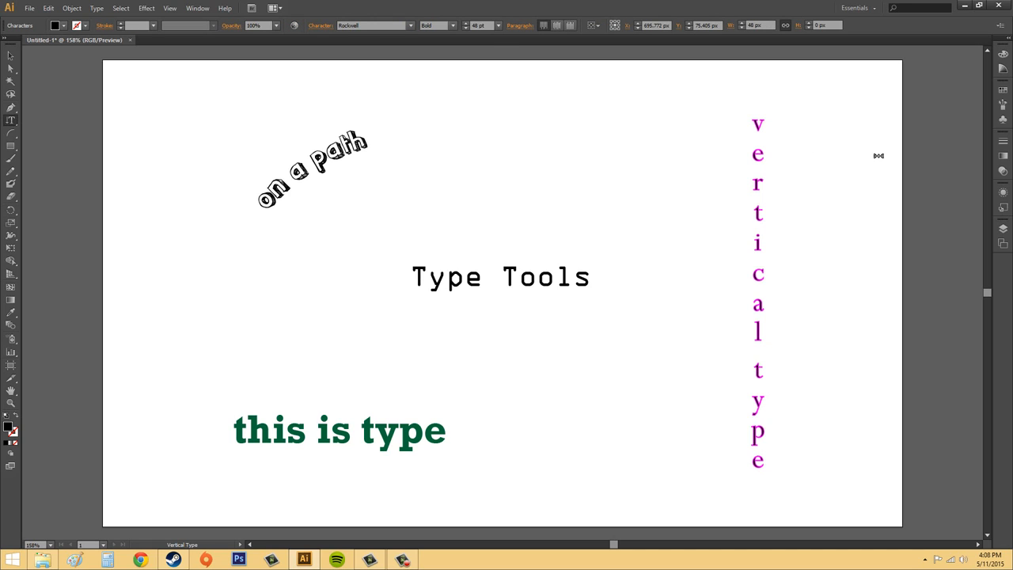
{"action": "type", "text": "thenewboston"}
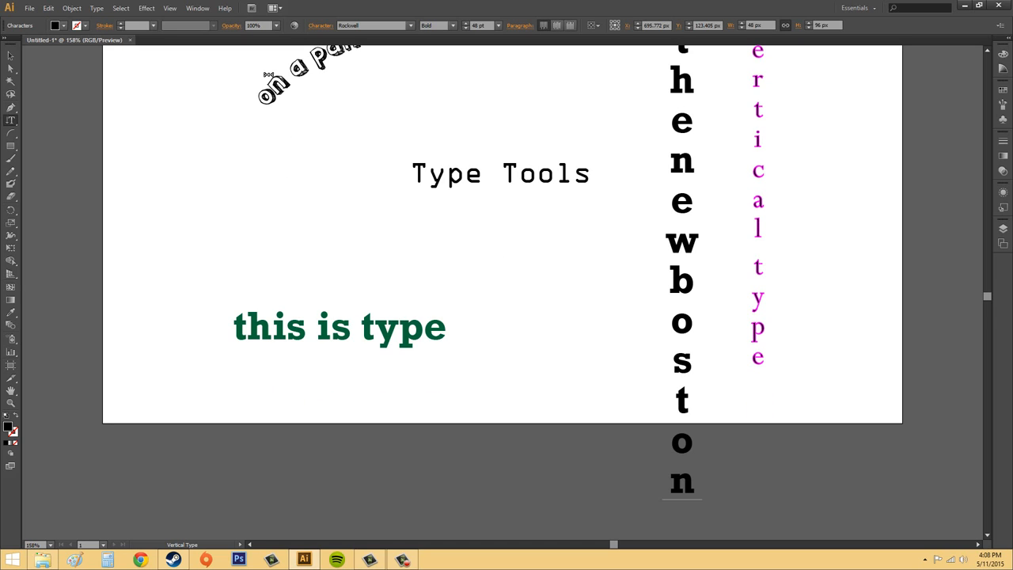
{"action": "left_click", "coordinate": [10, 56]}
{"action": "left_click", "coordinate": [625, 264]}
{"action": "scroll", "coordinate": [617, 242], "scroll_direction": "down", "scroll_amount": 1}
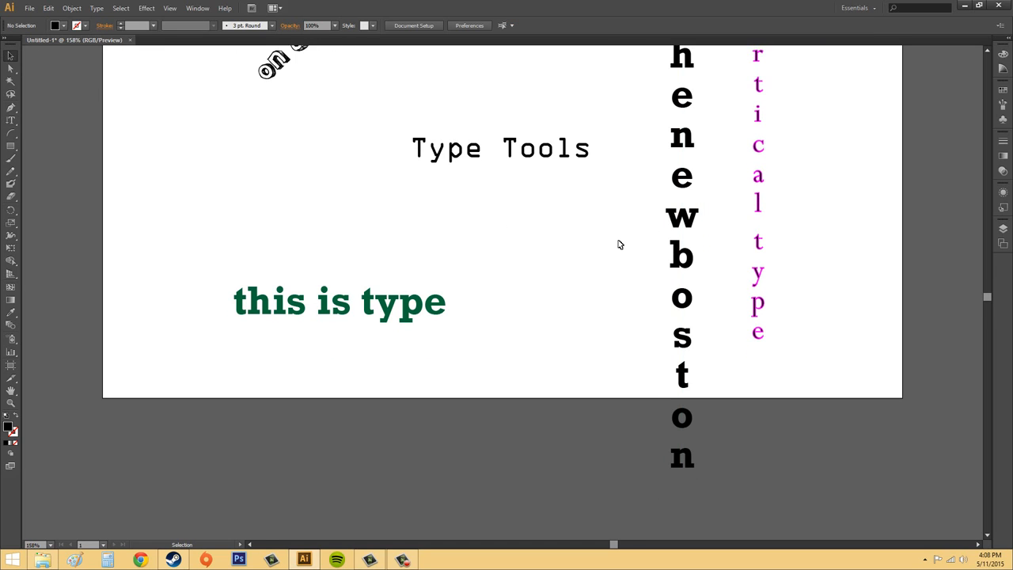
{"action": "scroll", "coordinate": [617, 242], "scroll_direction": "up", "scroll_amount": 5}
Shrink 'thenewboston' by four font-size steps and fit it beside the purple column.
{"action": "left_click", "coordinate": [693, 299]}
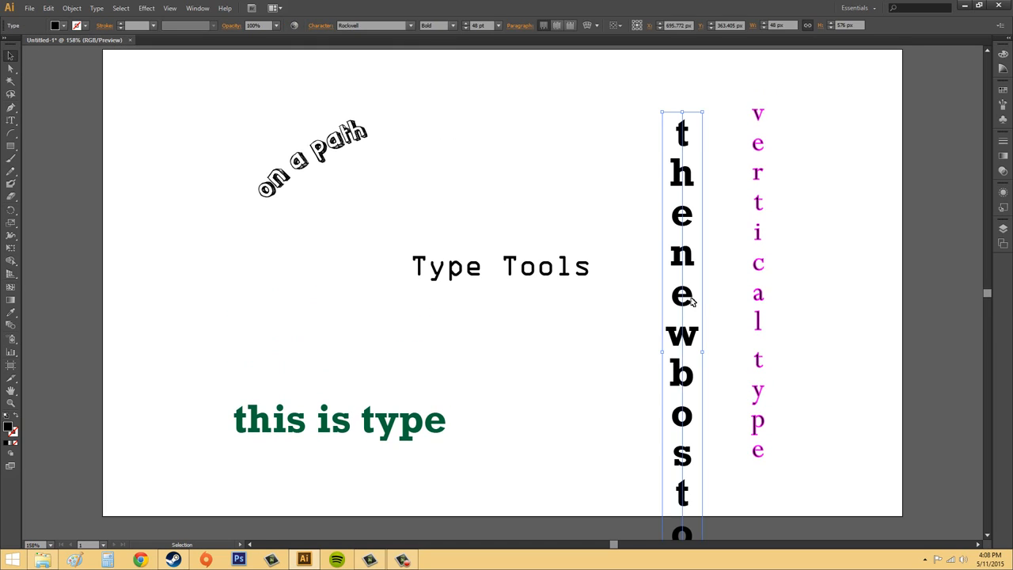
{"action": "left_click_drag", "start_coordinate": [692, 299], "coordinate": [684, 206]}
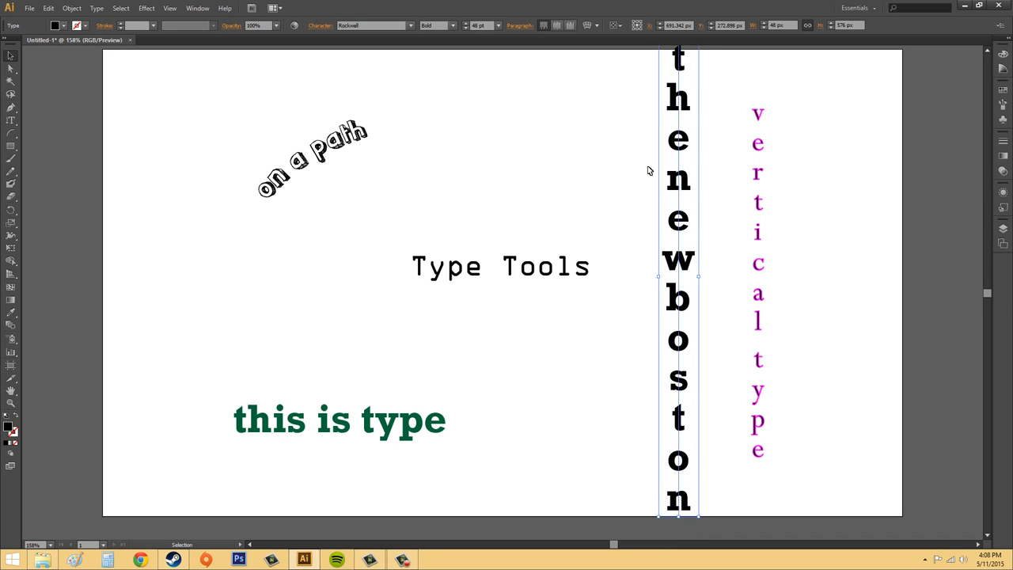
{"action": "left_click", "coordinate": [466, 28]}
{"action": "left_click", "coordinate": [466, 28]}
{"action": "left_click", "coordinate": [466, 27]}
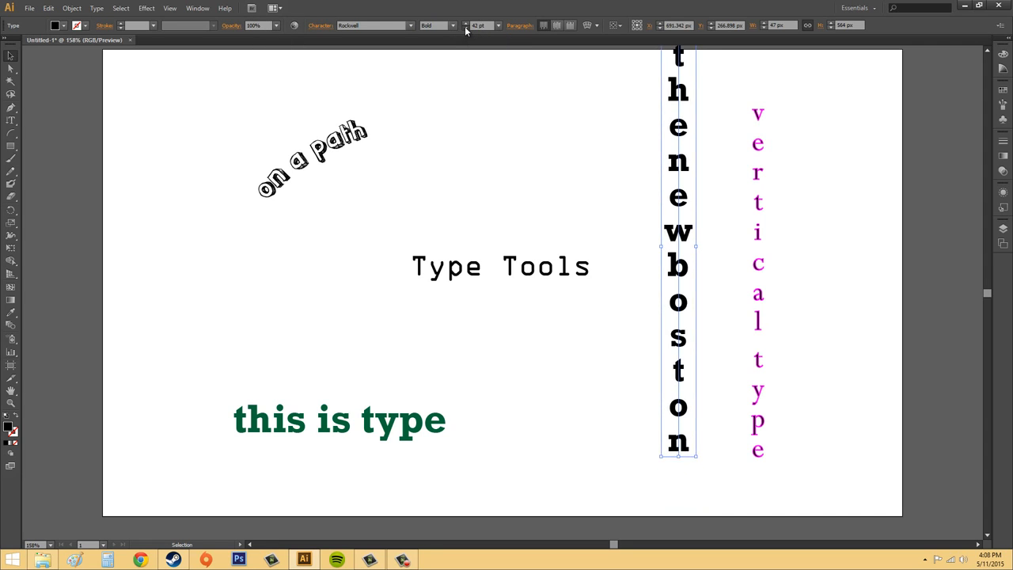
{"action": "left_click", "coordinate": [466, 28]}
{"action": "left_click_drag", "start_coordinate": [681, 113], "coordinate": [684, 164]}
{"action": "left_click", "coordinate": [882, 168]}
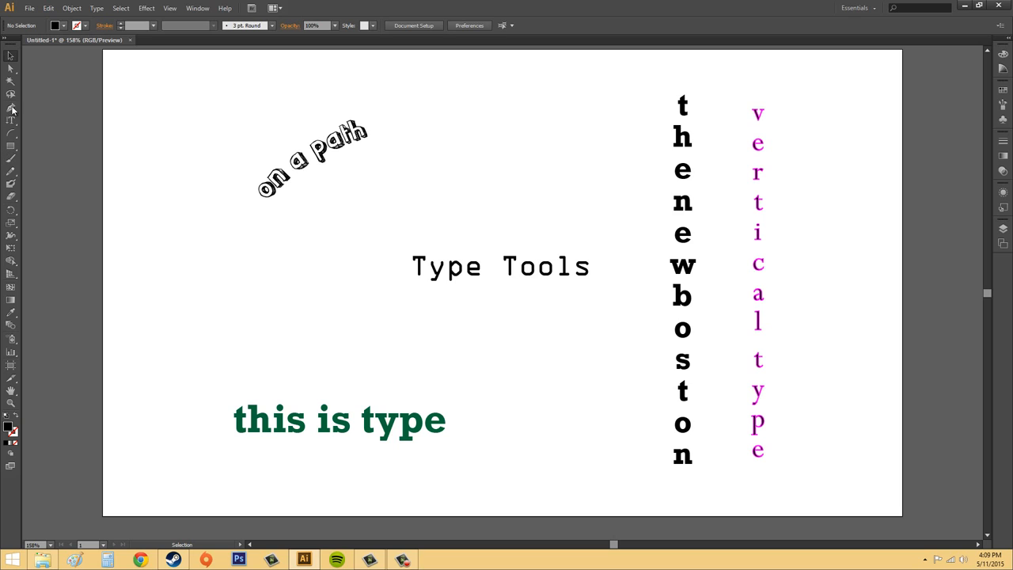
{"action": "left_click", "coordinate": [13, 122]}
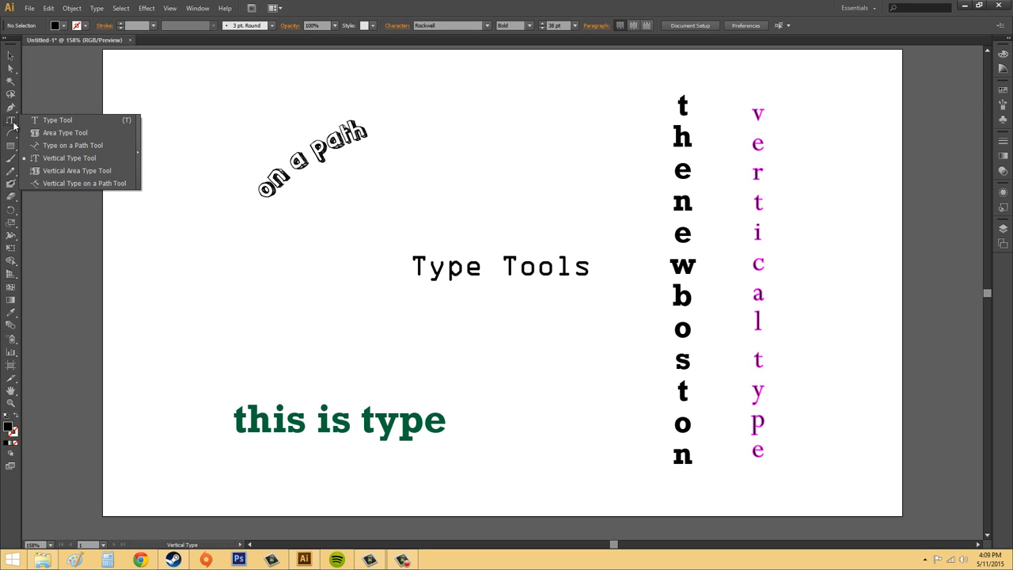
Draw an ellipse above the Type Tools title with the Ellipse Tool.
{"action": "left_click", "coordinate": [69, 133]}
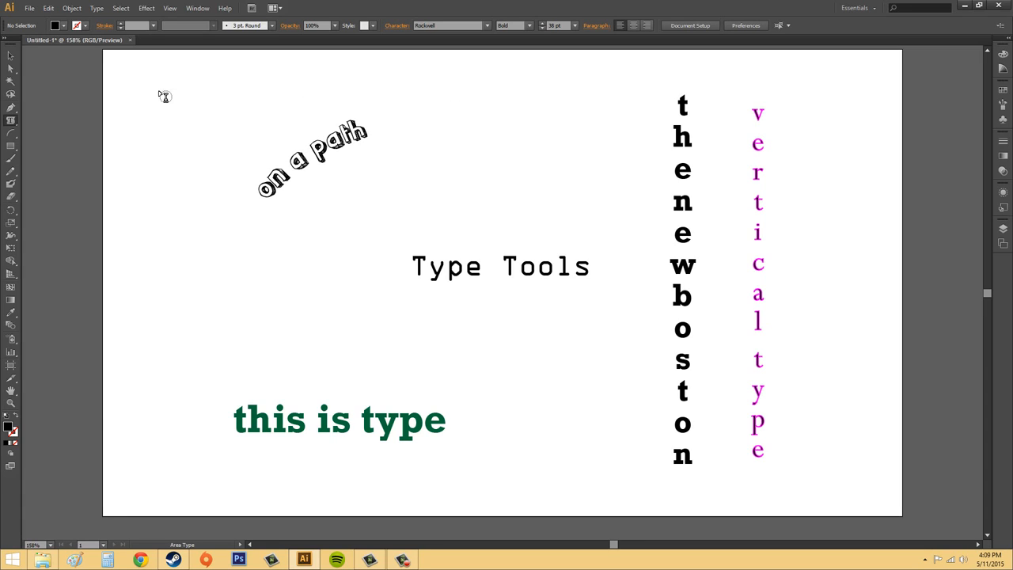
{"action": "left_click", "coordinate": [10, 145]}
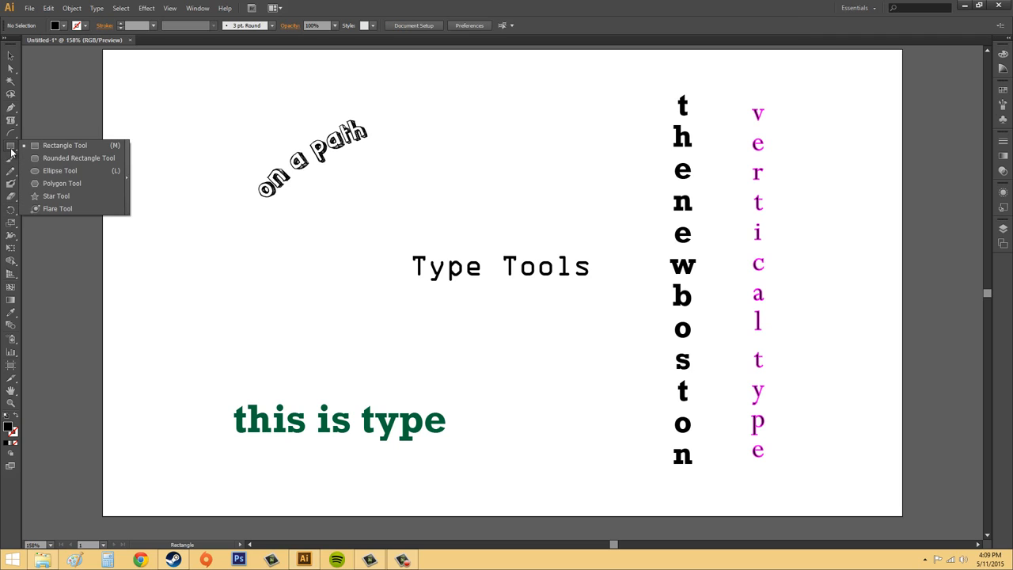
{"action": "left_click", "coordinate": [63, 171]}
{"action": "left_click_drag", "start_coordinate": [420, 88], "coordinate": [606, 221]}
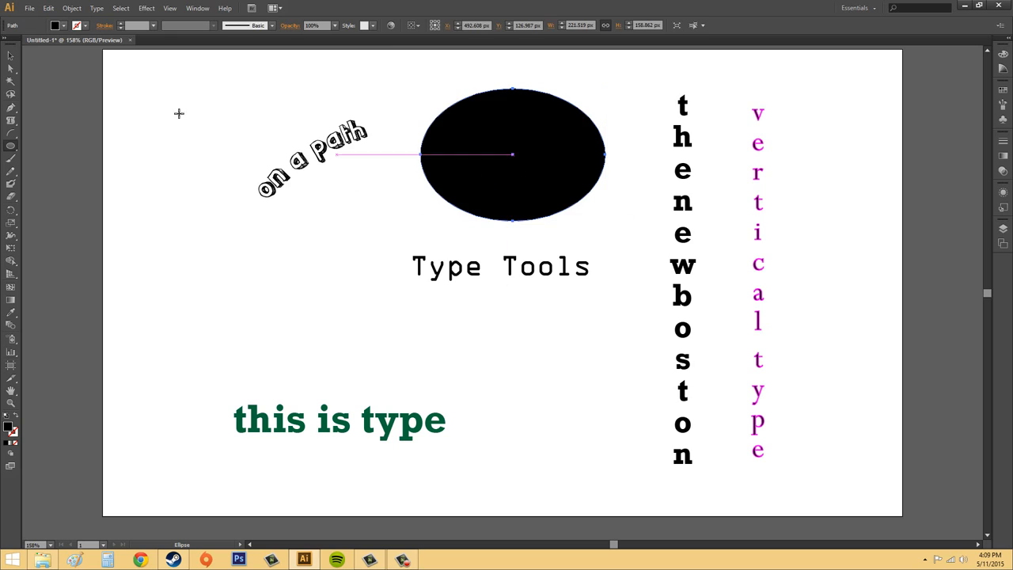
Give the ellipse no fill and a red 4 pt outline.
{"action": "left_click", "coordinate": [65, 27]}
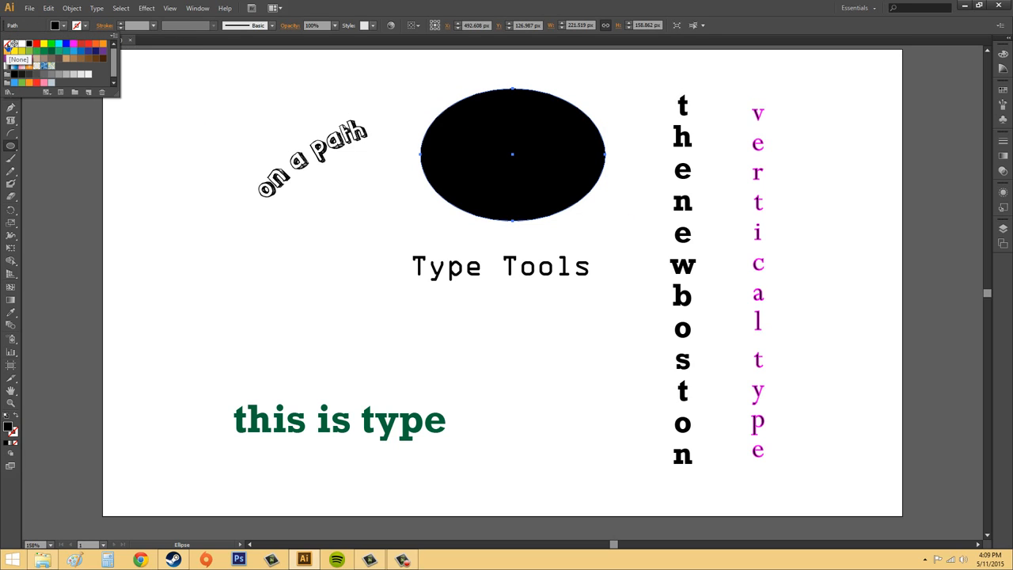
{"action": "left_click", "coordinate": [7, 44]}
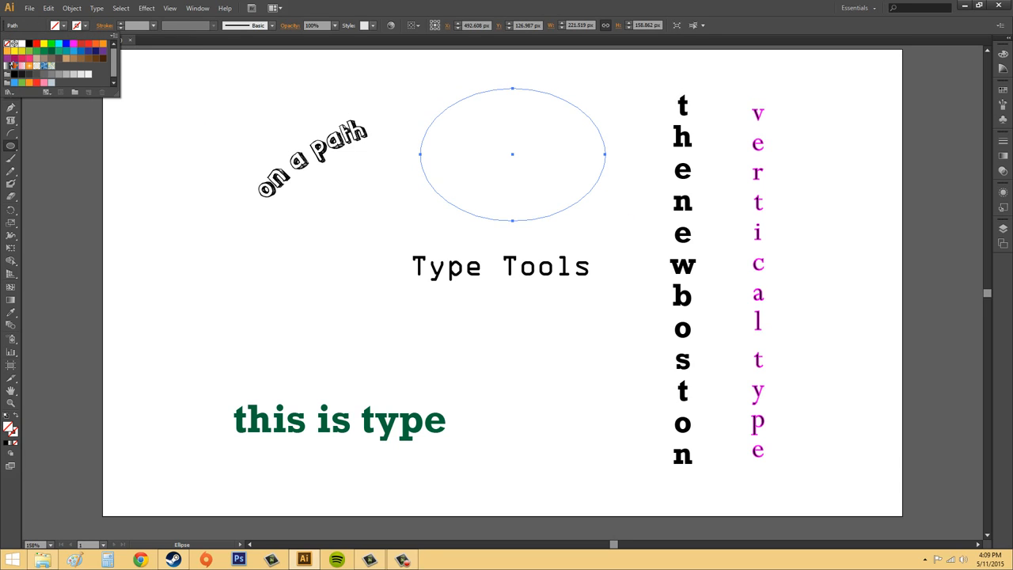
{"action": "left_click", "coordinate": [65, 27]}
{"action": "left_click", "coordinate": [85, 27]}
{"action": "left_click", "coordinate": [36, 44]}
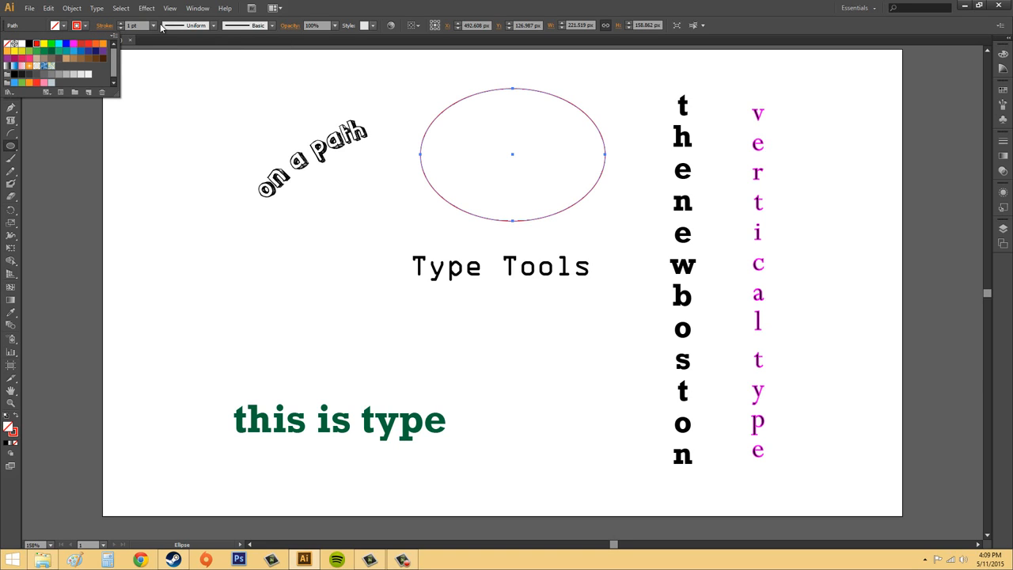
{"action": "left_click", "coordinate": [120, 24]}
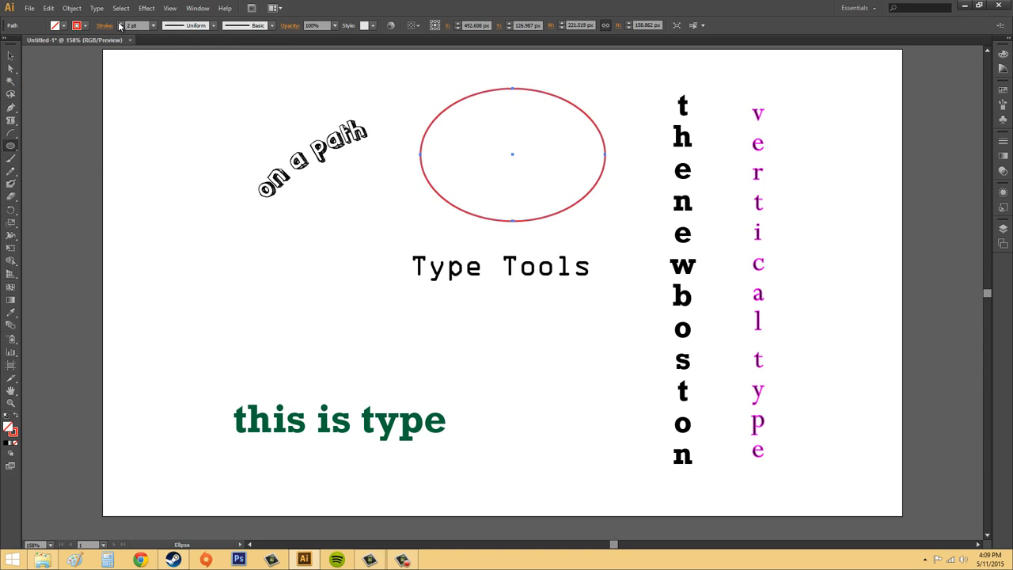
{"action": "left_click", "coordinate": [120, 24]}
{"action": "left_click", "coordinate": [120, 24]}
{"action": "left_click", "coordinate": [10, 54]}
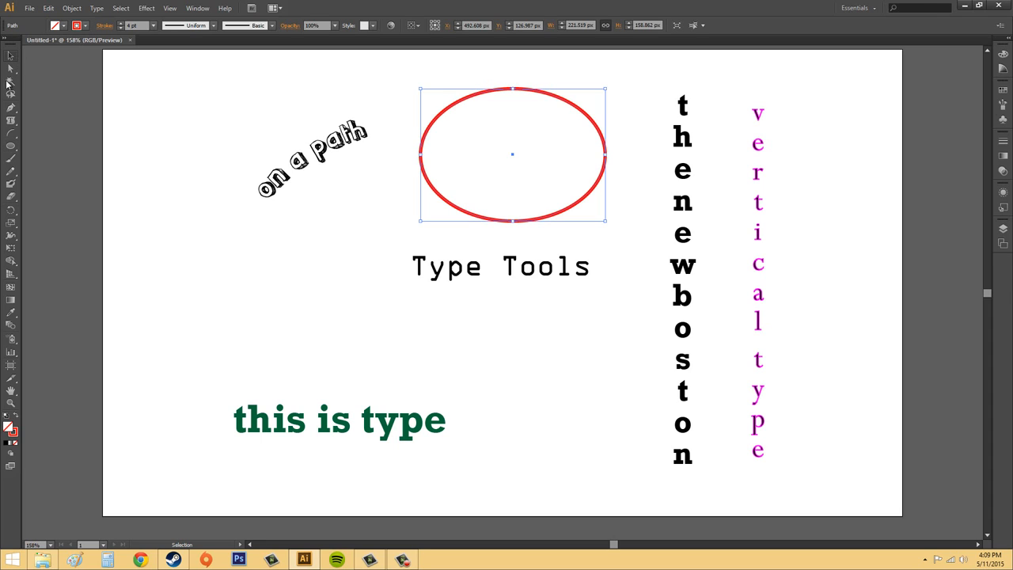
Turn the red ellipse into an empty area-type frame with the Area Type Tool.
{"action": "left_click", "coordinate": [10, 121]}
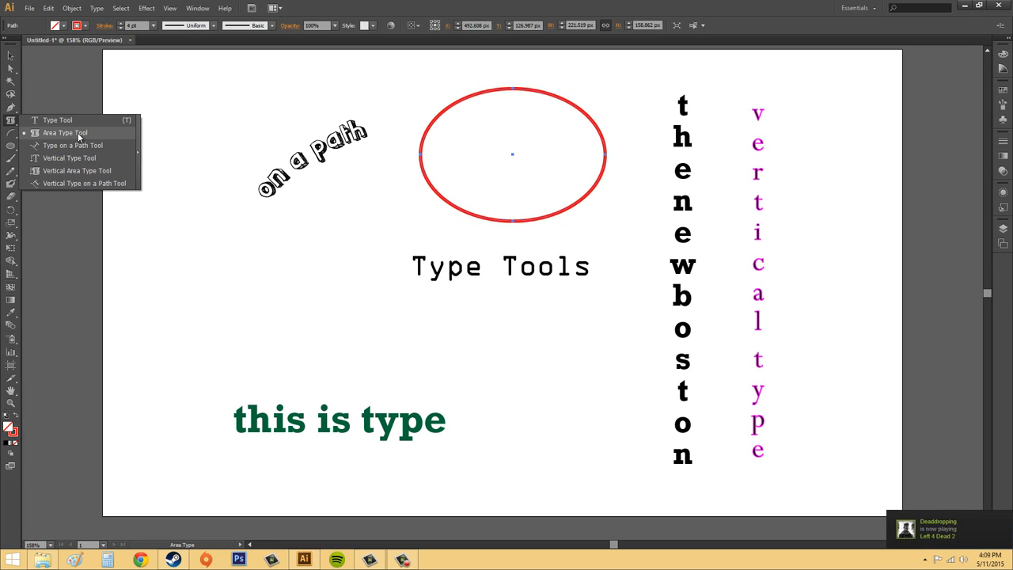
{"action": "left_click", "coordinate": [79, 133]}
{"action": "left_click", "coordinate": [507, 138]}
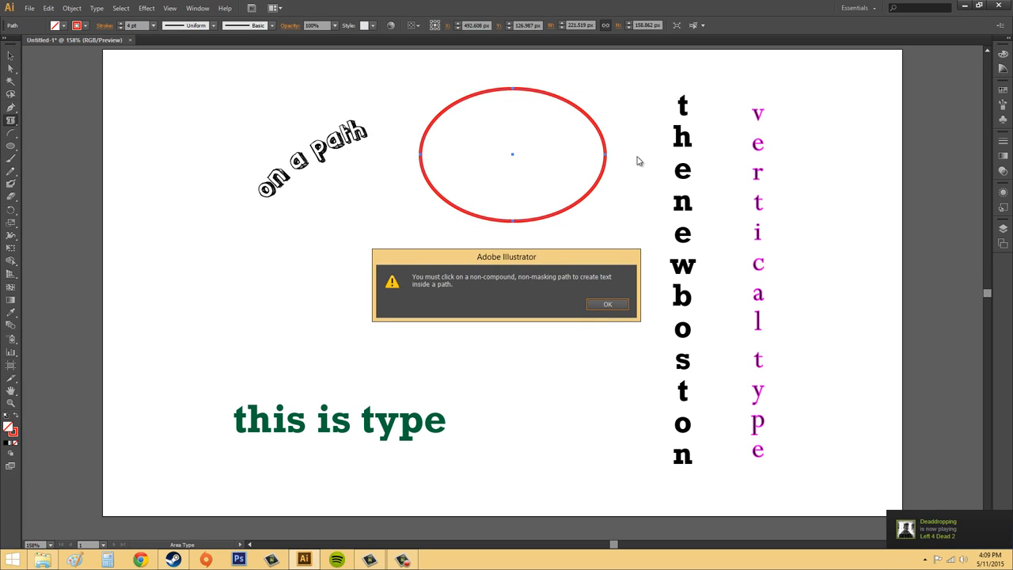
{"action": "left_click", "coordinate": [612, 307]}
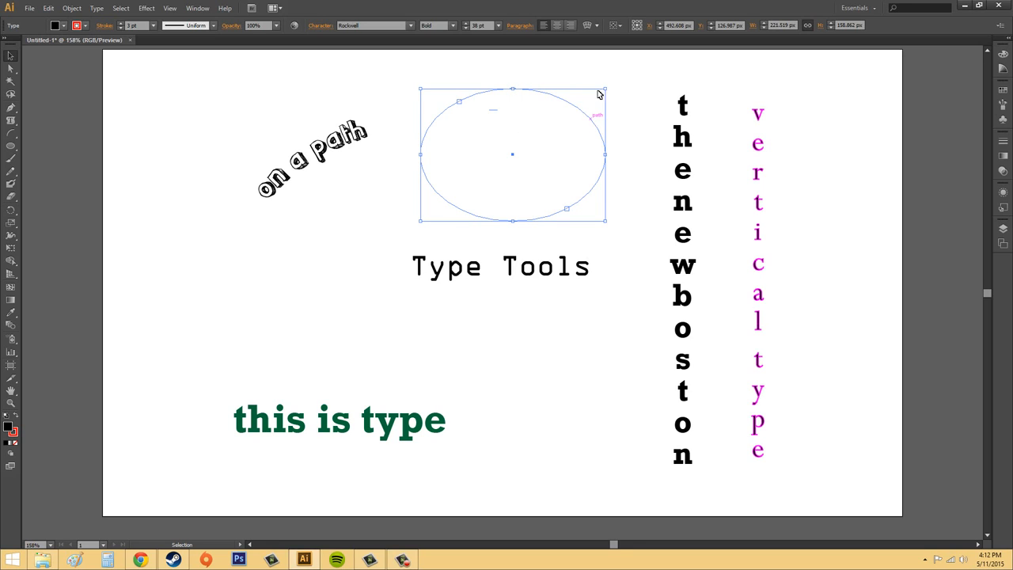
{"action": "key", "text": "Delete"}
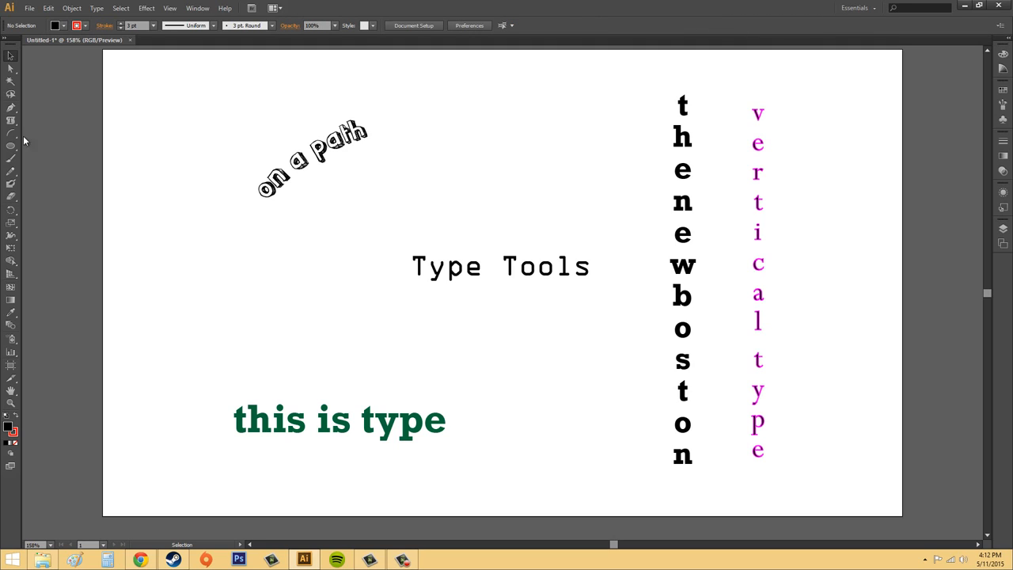
Draw a circle above the Type Tools title and set its fill to None.
{"action": "left_click_drag", "start_coordinate": [15, 152], "coordinate": [43, 167]}
{"action": "left_click_drag", "start_coordinate": [513, 115], "coordinate": [614, 216]}
{"action": "left_click", "coordinate": [64, 26]}
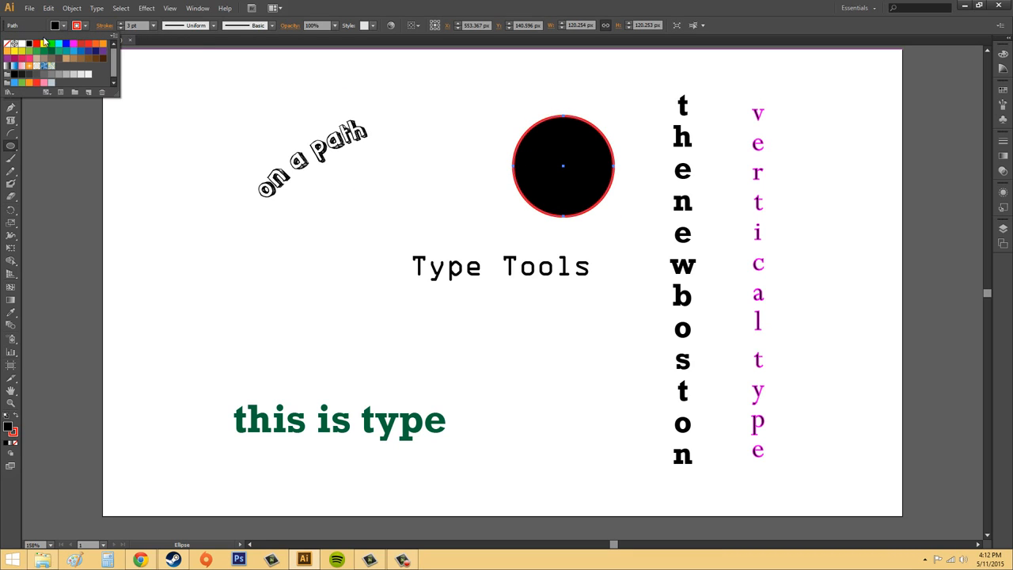
{"action": "left_click", "coordinate": [7, 44]}
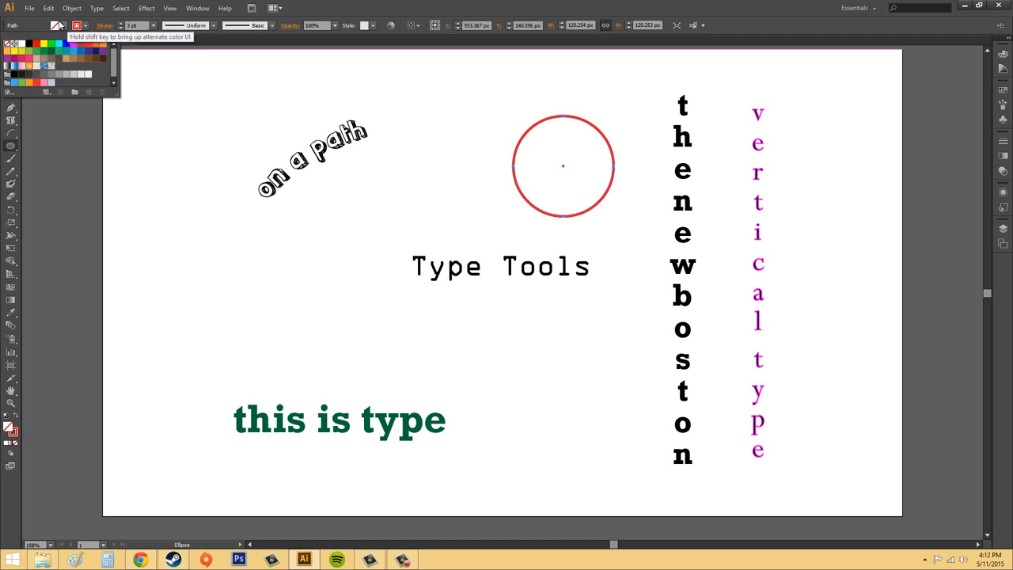
Turn the circle into an empty area-type frame with the Area Type Tool.
{"action": "left_click", "coordinate": [10, 119]}
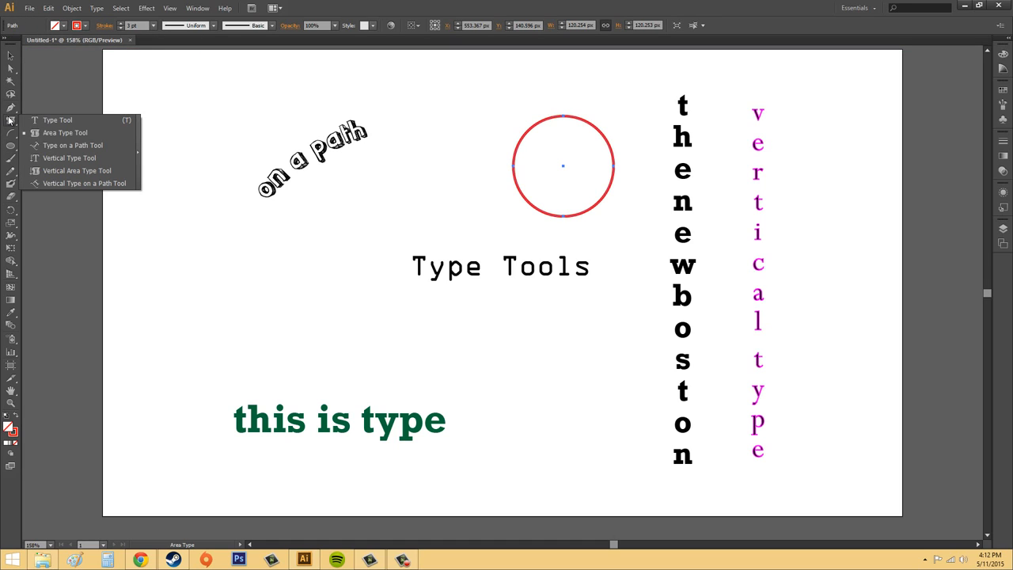
{"action": "left_click", "coordinate": [60, 135]}
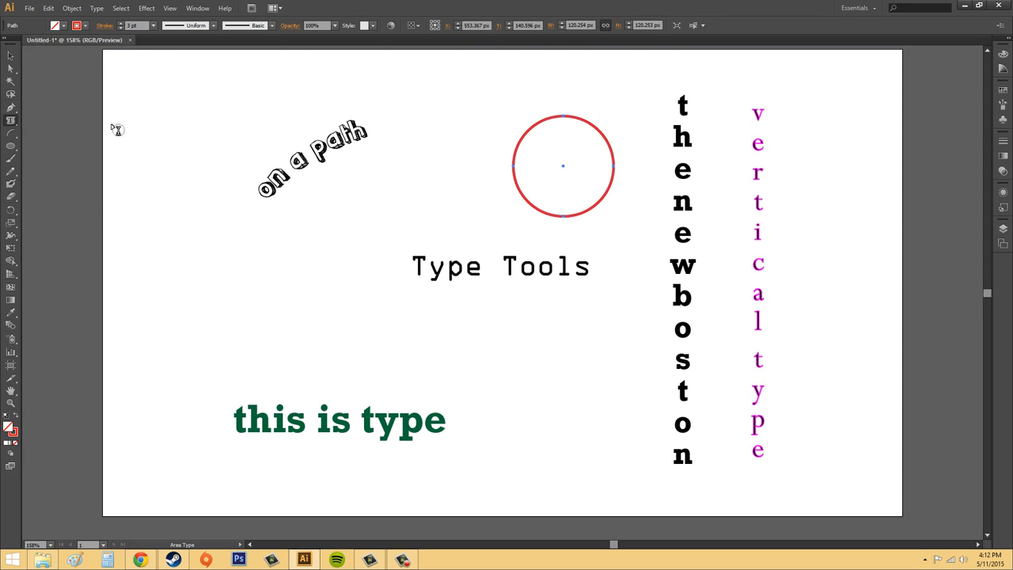
{"action": "left_click", "coordinate": [534, 129]}
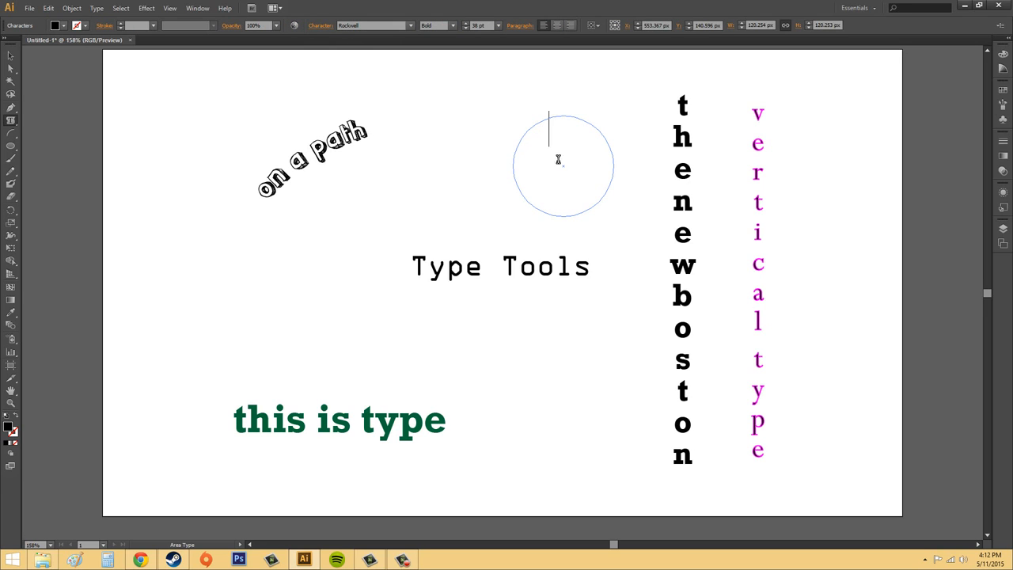
Type 'typing inside a closed path' at 18 pt inside the circle, then exit editing.
{"action": "left_click", "coordinate": [498, 27]}
{"action": "left_click", "coordinate": [511, 143]}
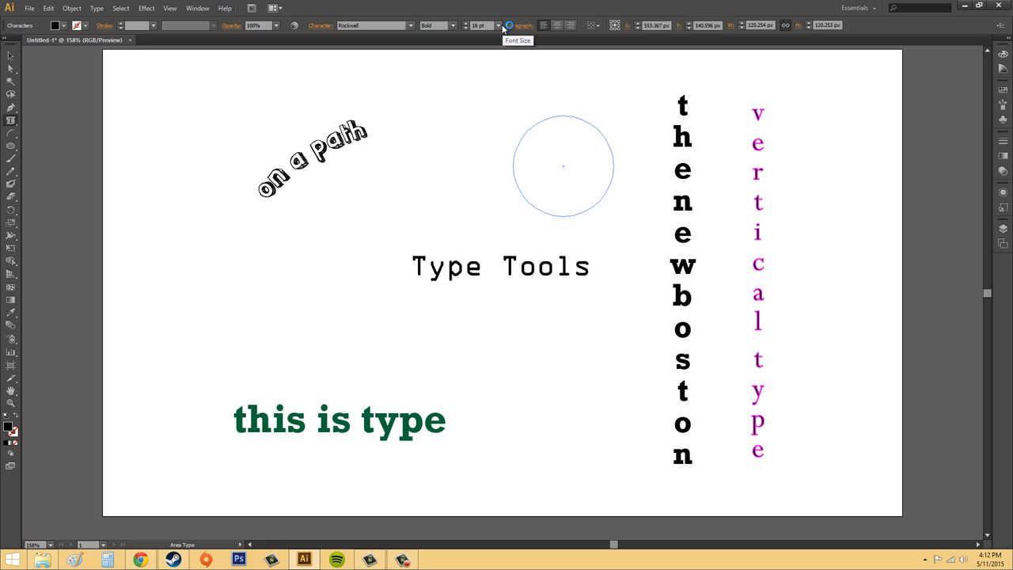
{"action": "type", "text": "typing insid"}
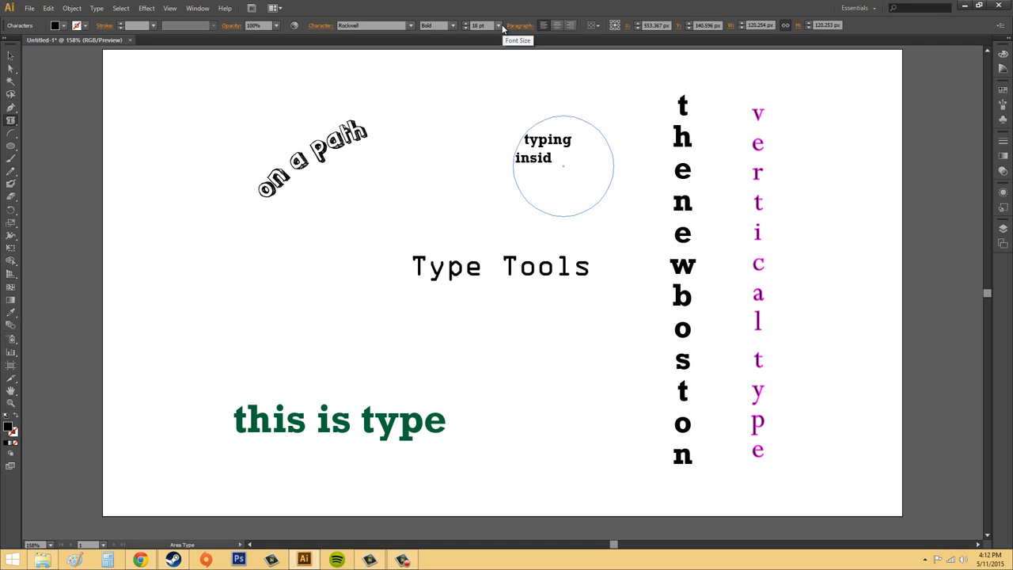
{"action": "type", "text": "e a closed"}
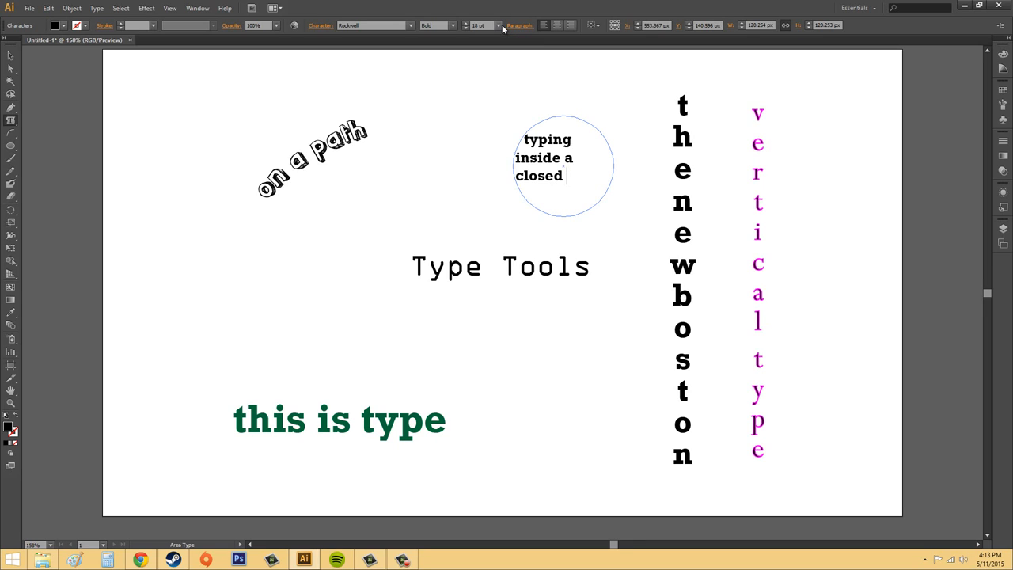
{"action": "type", "text": " path"}
{"action": "left_click", "coordinate": [10, 55]}
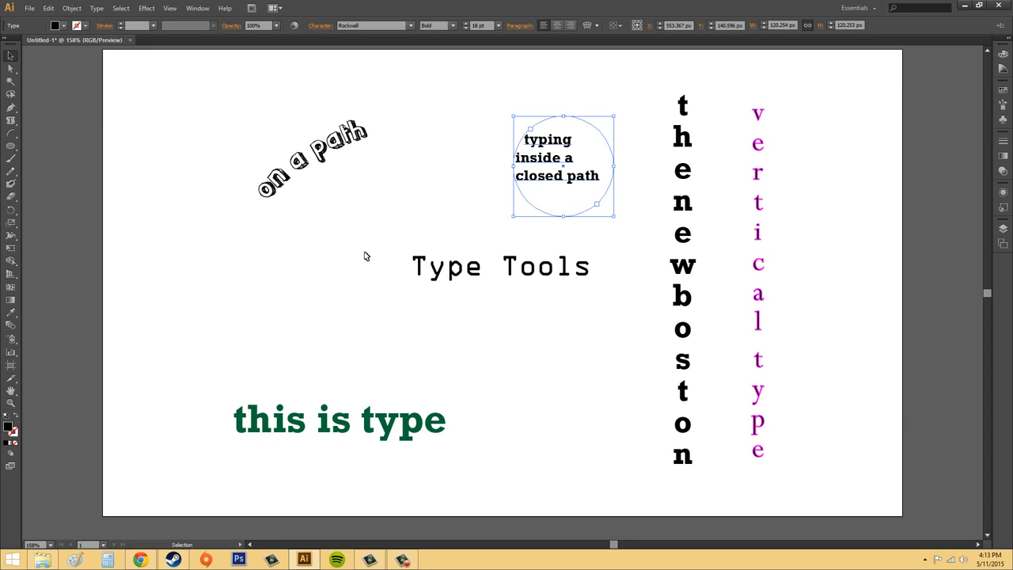
Draw an open arc above 'this is type' and switch to the Type on a Path Tool.
{"action": "left_click", "coordinate": [10, 121]}
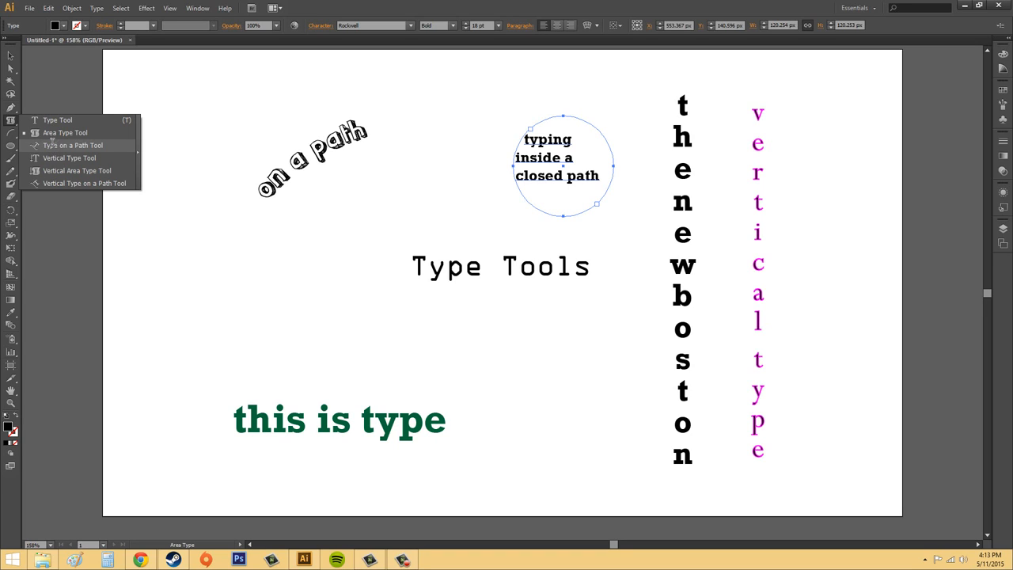
{"action": "left_click", "coordinate": [51, 144]}
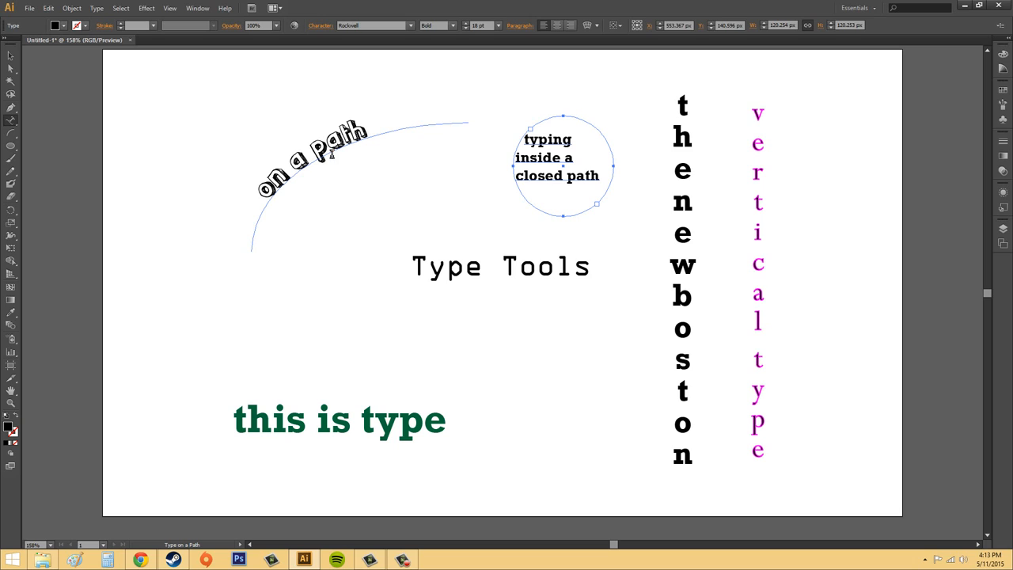
{"action": "left_click", "coordinate": [10, 133]}
{"action": "left_click_drag", "start_coordinate": [200, 283], "coordinate": [360, 385]}
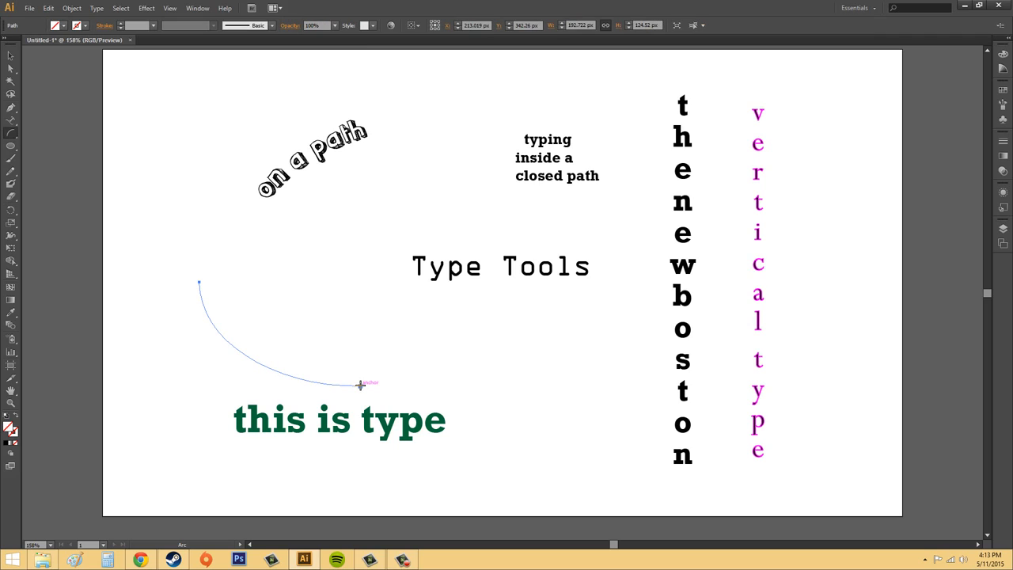
{"action": "left_click", "coordinate": [13, 125]}
{"action": "left_click", "coordinate": [39, 133]}
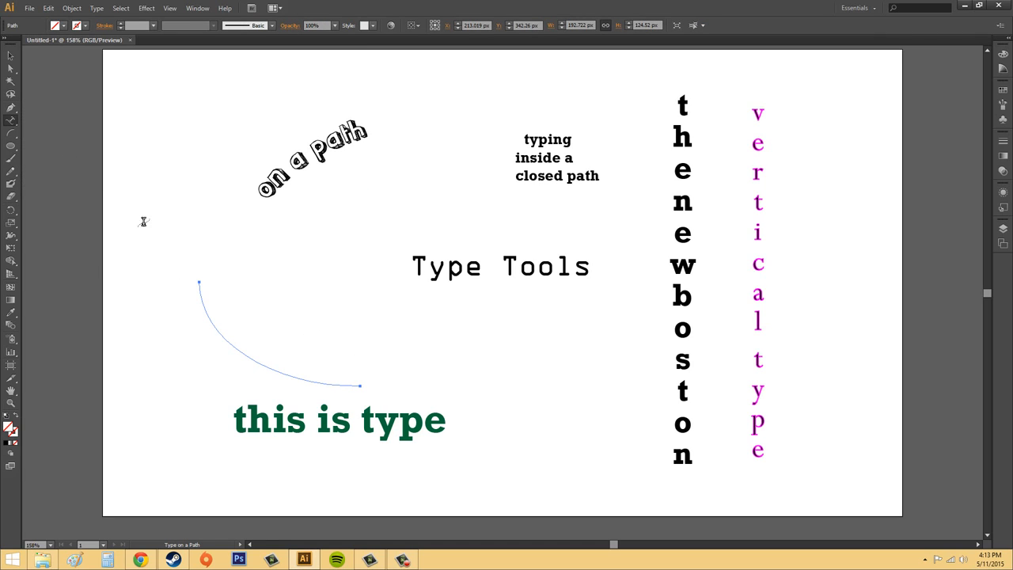
Type 'typing on a path' along the arc, correcting the typo, then deselect it.
{"action": "left_click", "coordinate": [200, 294]}
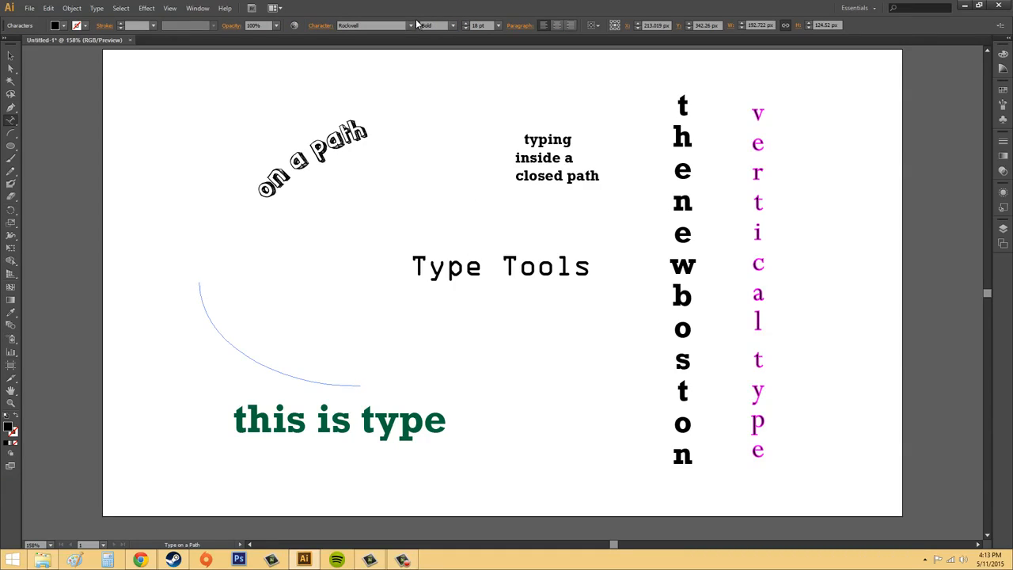
{"action": "type", "text": "typing in a"}
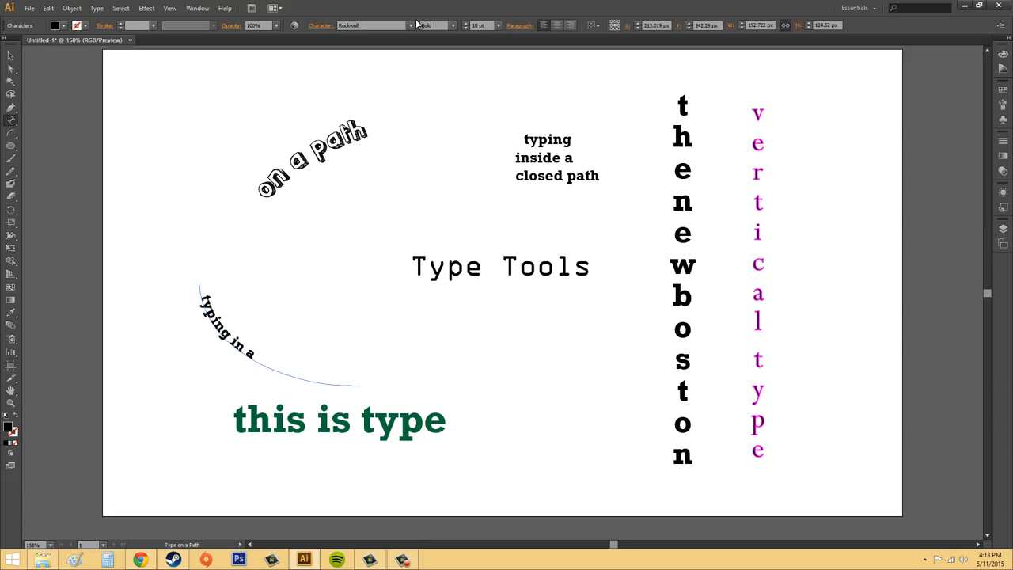
{"action": "type", "text": " po"}
{"action": "key", "text": "BackSpace"}
{"action": "key", "text": "BackSpace"}
{"action": "key", "text": "BackSpace"}
{"action": "key", "text": "BackSpace"}
{"action": "key", "text": "BackSpace"}
{"action": "key", "text": "BackSpace"}
{"action": "key", "text": "BackSpace"}
{"action": "key", "text": "BackSpace"}
{"action": "type", "text": "on a path"}
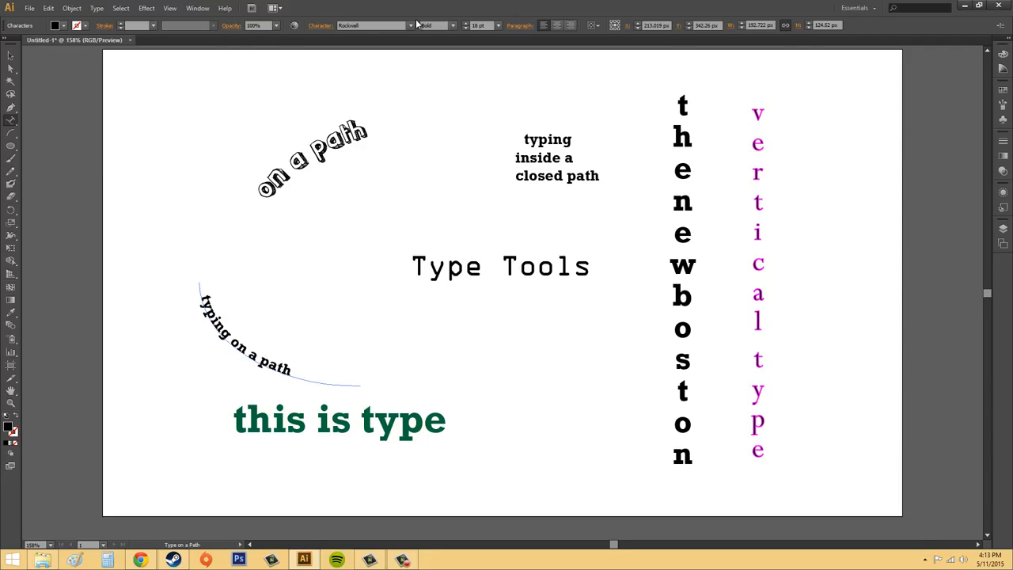
{"action": "left_click", "coordinate": [10, 56]}
{"action": "left_click", "coordinate": [127, 103]}
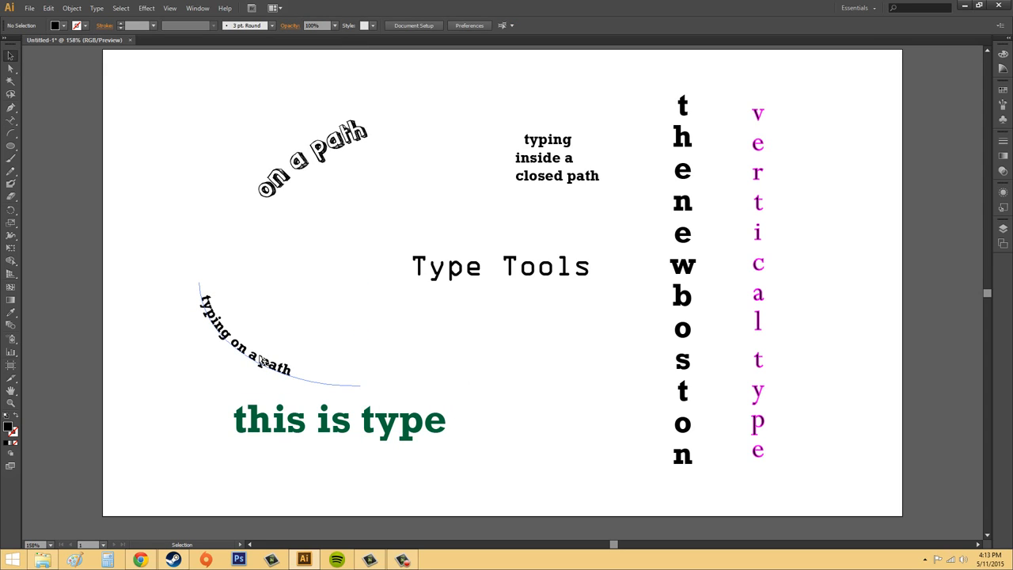
Shift the curved path text up and right, clear of 'this is type', then pick Vertical Type on a Path.
{"action": "left_click_drag", "start_coordinate": [263, 360], "coordinate": [284, 331]}
{"action": "left_click", "coordinate": [345, 339]}
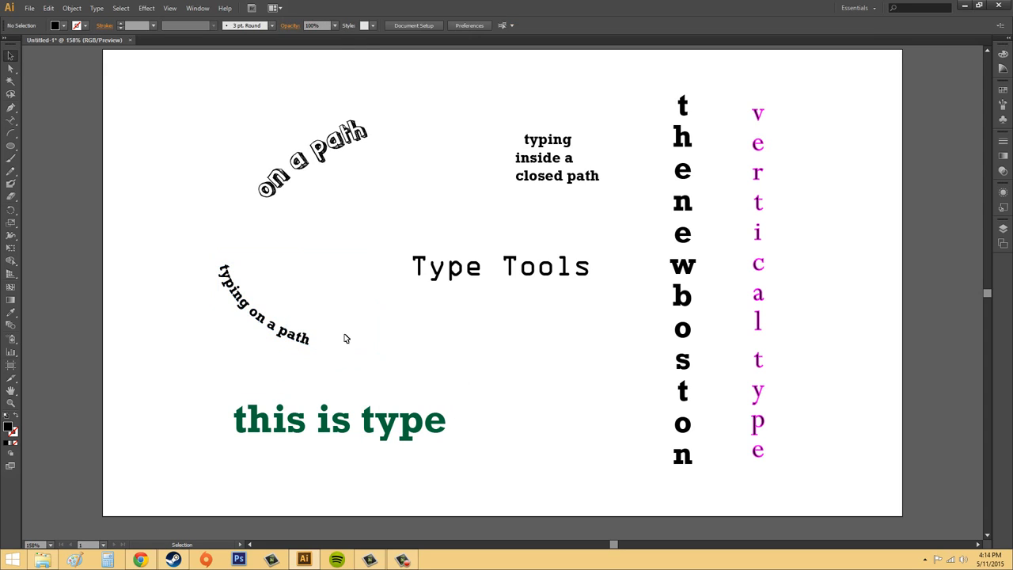
{"action": "left_click", "coordinate": [11, 119]}
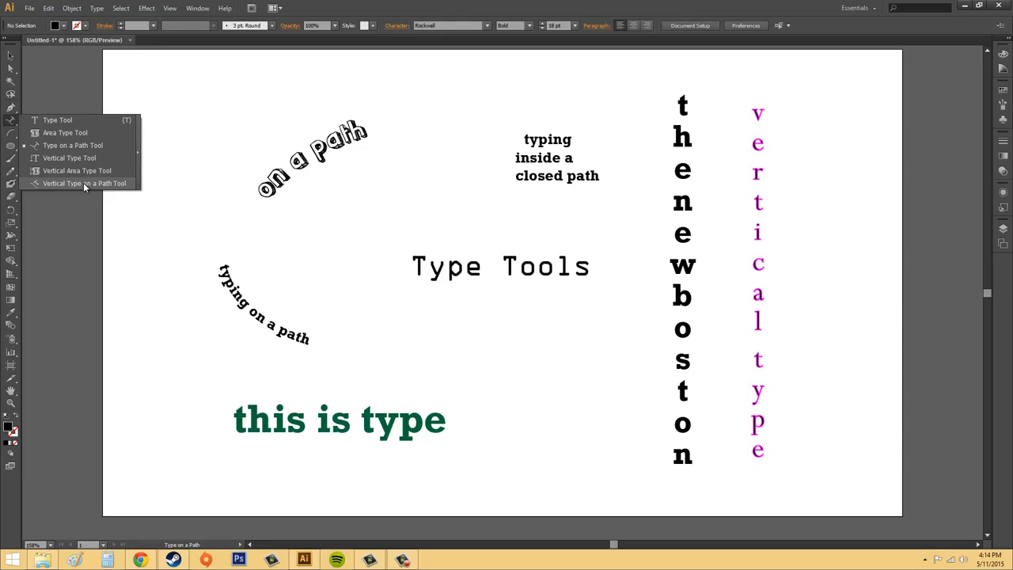
{"action": "left_click", "coordinate": [83, 184]}
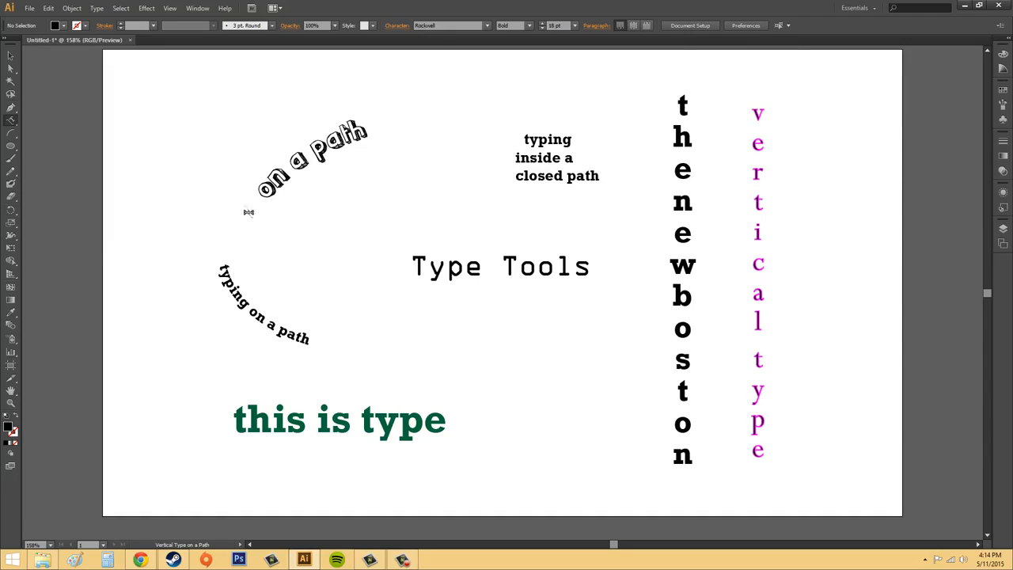
{"action": "left_click", "coordinate": [11, 57]}
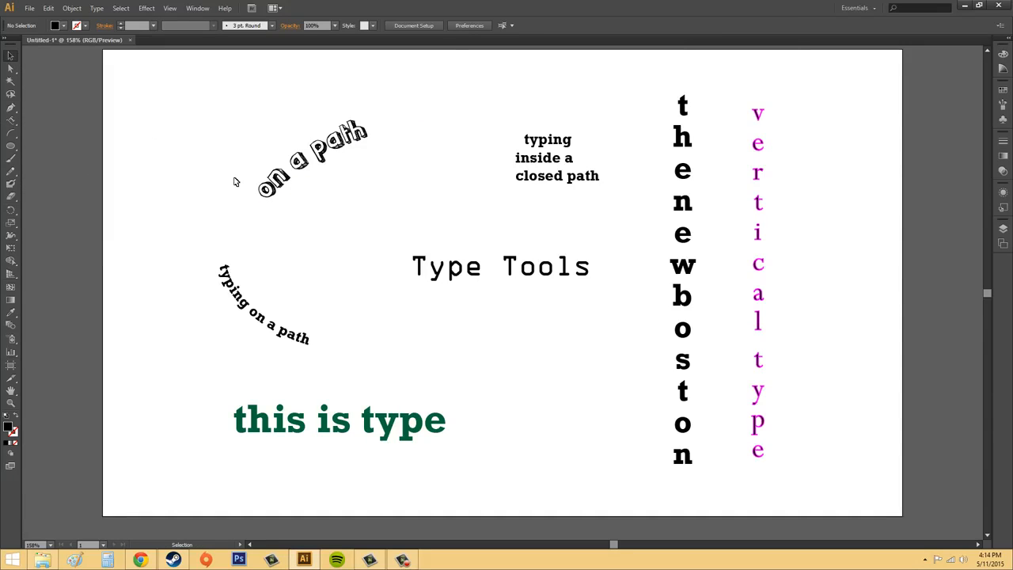